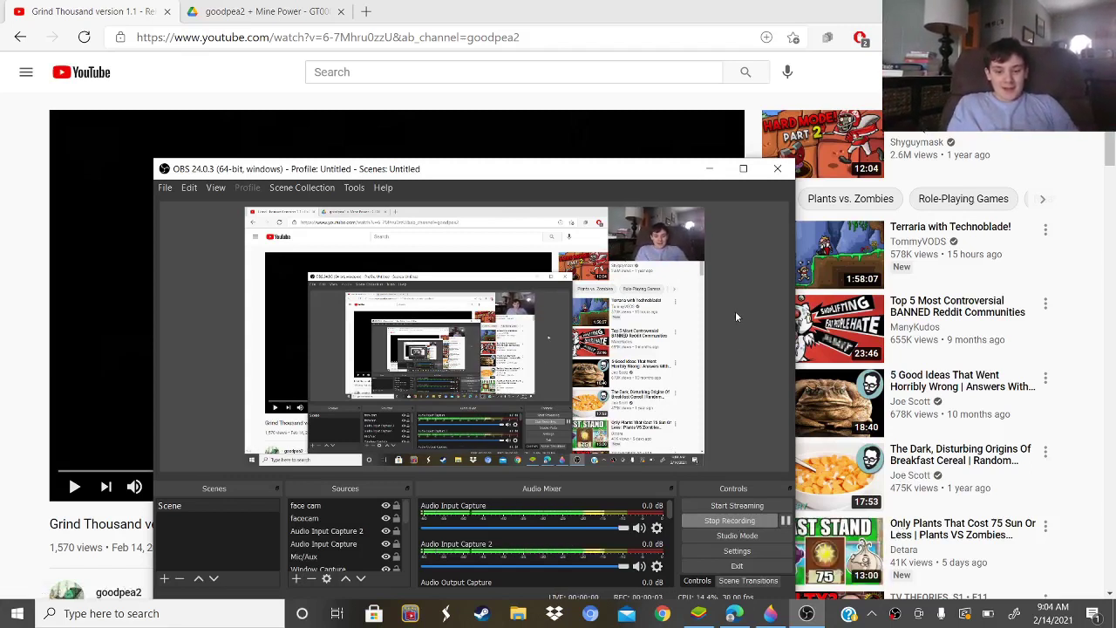
Minimize OBS to reveal the 'Grind Thousand version 1.1' YouTube watch page
{"action": "left_click", "coordinate": [709, 168]}
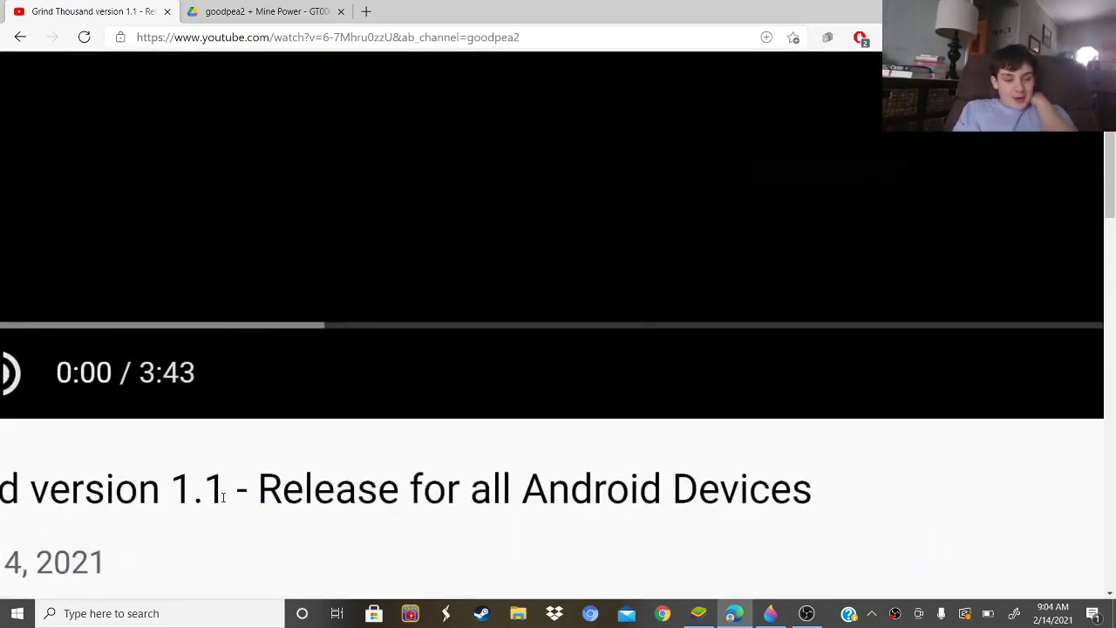
Open the description's drive.google.com link to the folder with GT000.apk in a new tab
{"action": "scroll", "coordinate": [223, 498], "scroll_direction": "down", "scroll_amount": 5}
{"action": "scroll", "coordinate": [223, 500], "scroll_direction": "down", "scroll_amount": 3}
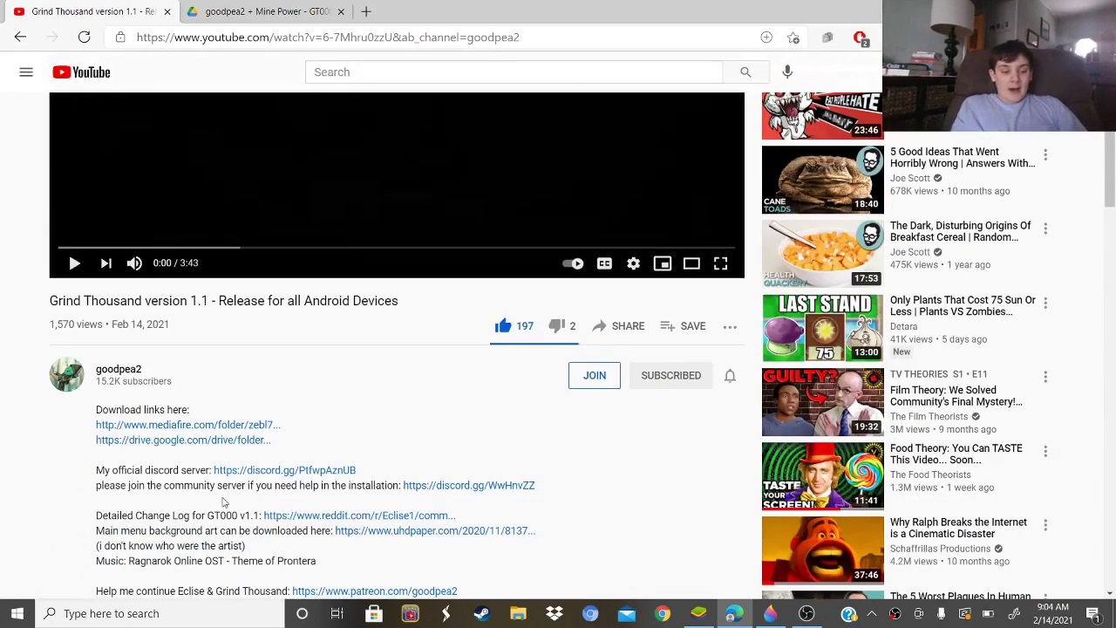
{"action": "scroll", "coordinate": [223, 502], "scroll_direction": "down", "scroll_amount": 1}
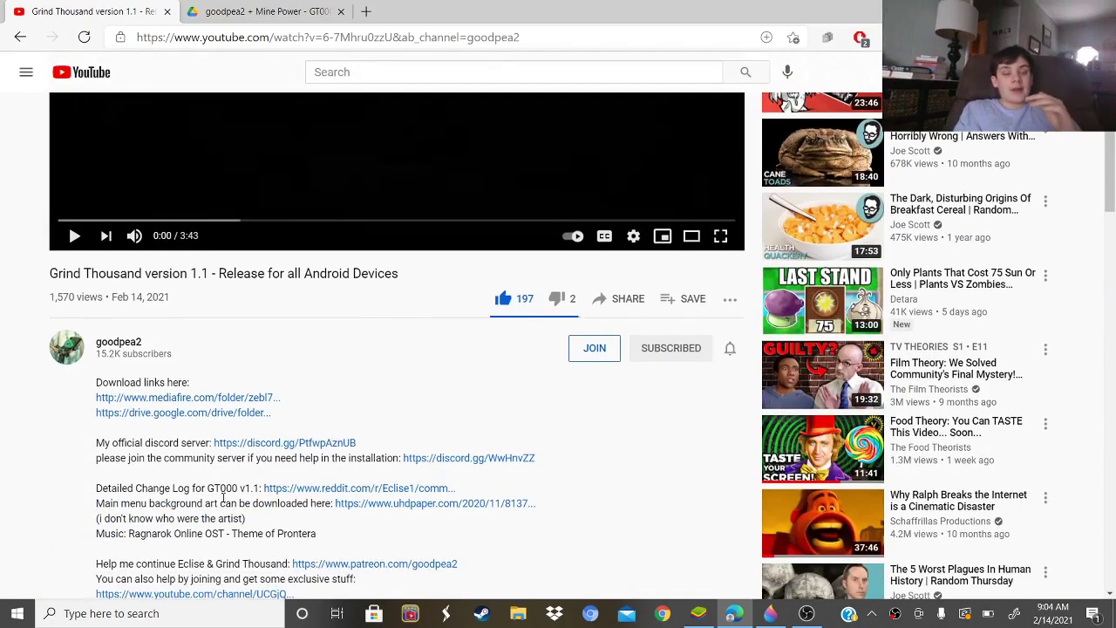
{"action": "left_click", "coordinate": [234, 423]}
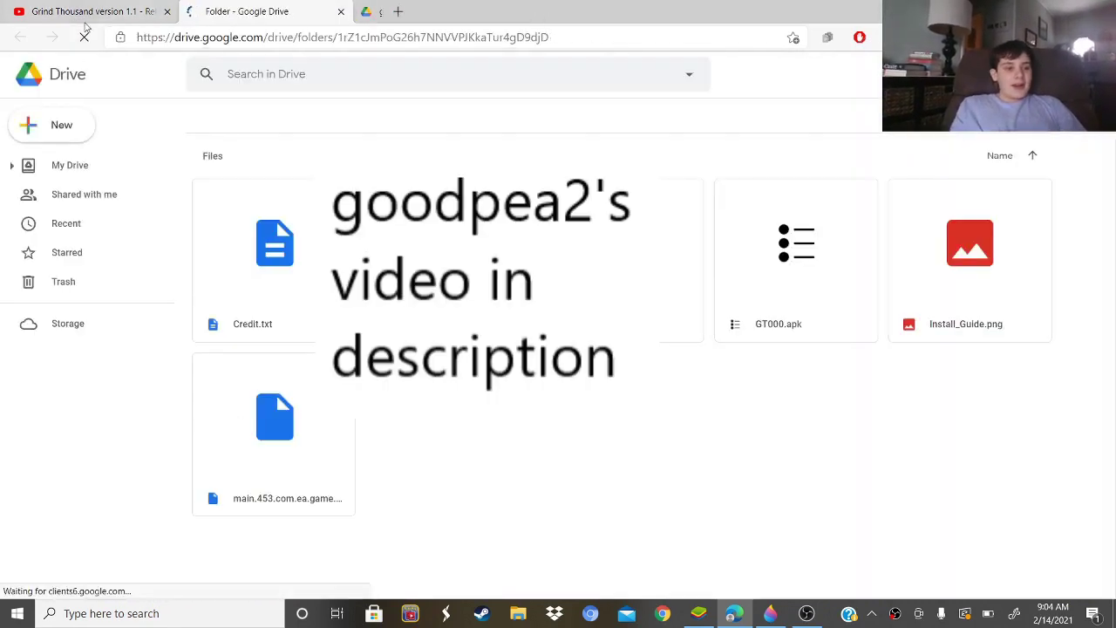
Close the duplicate tab, then preview GT000.apk in the GT000 1.1 Drive folder
{"action": "left_click", "coordinate": [514, 11]}
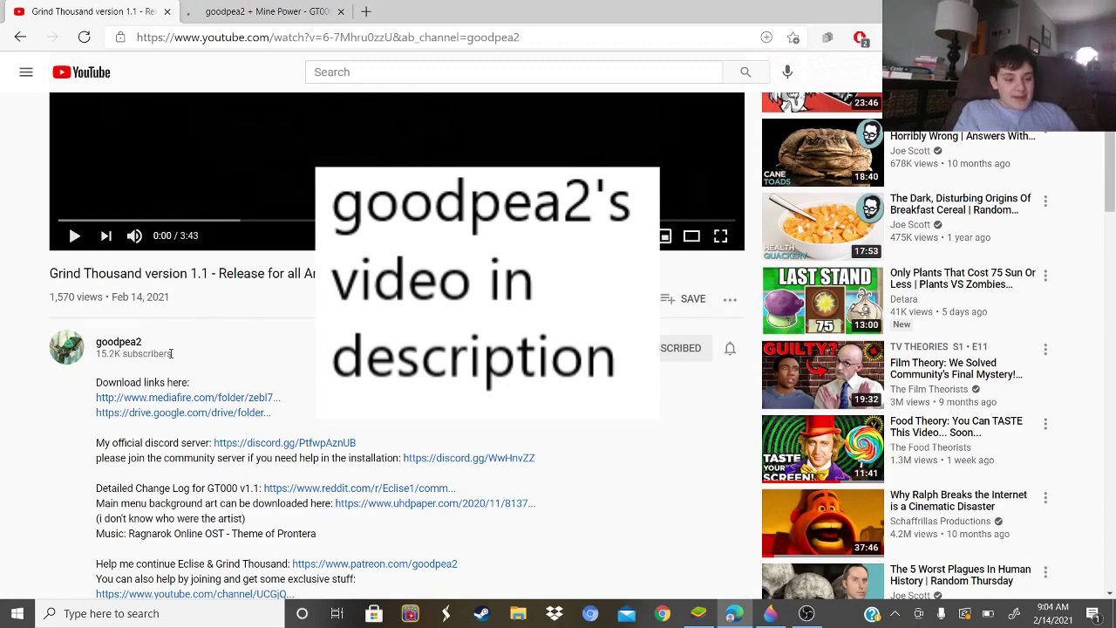
{"action": "left_click", "coordinate": [281, 13]}
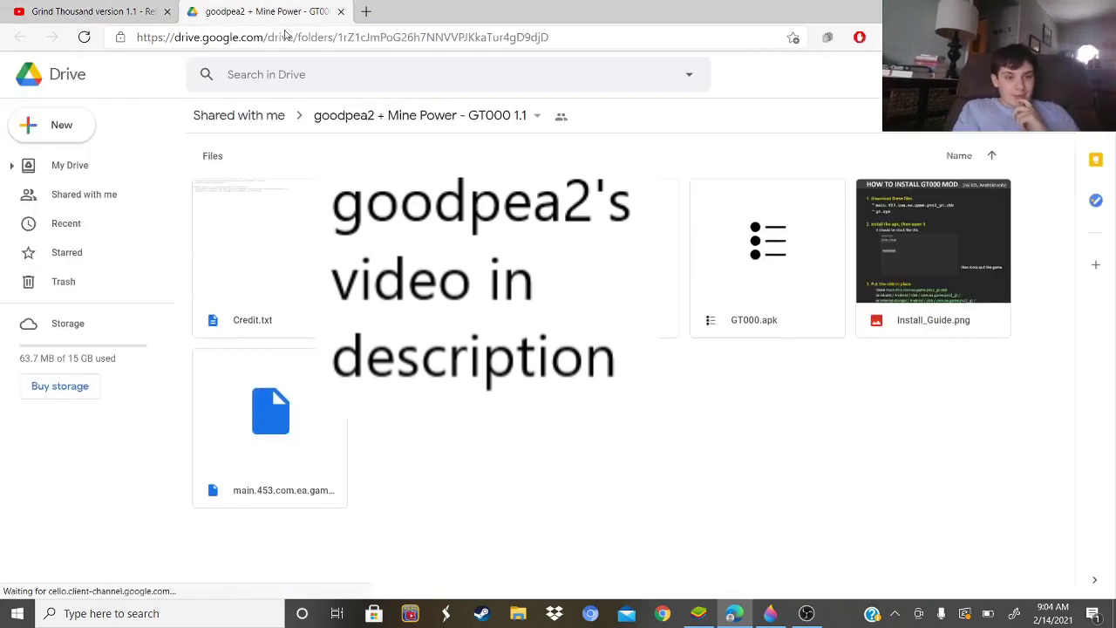
{"action": "left_click", "coordinate": [730, 273]}
{"action": "double_click", "coordinate": [729, 273]}
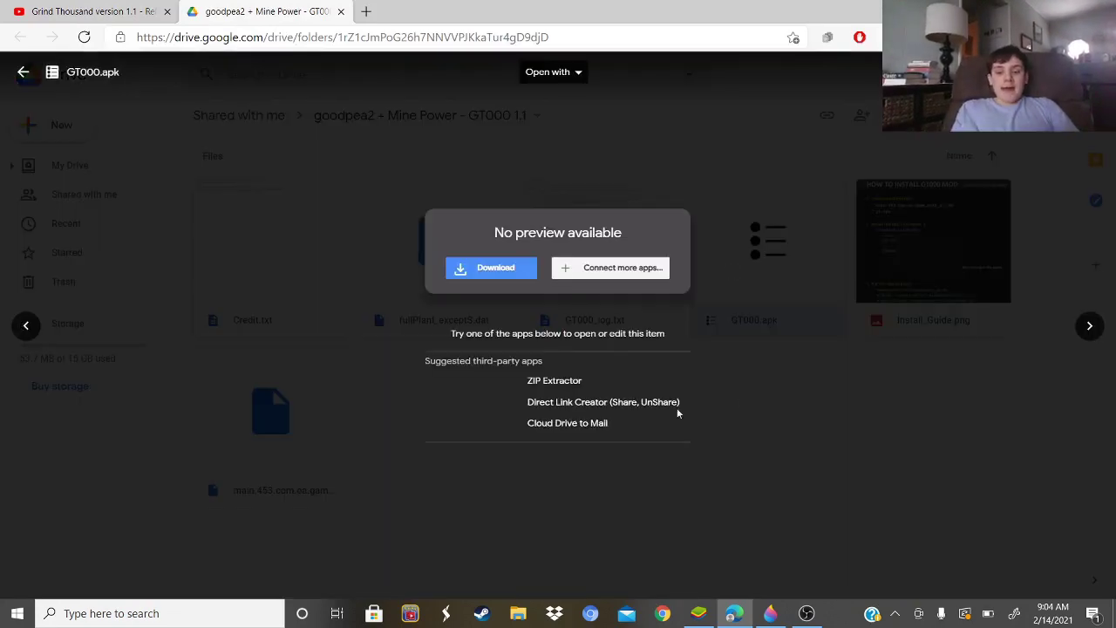
{"action": "left_click", "coordinate": [860, 384]}
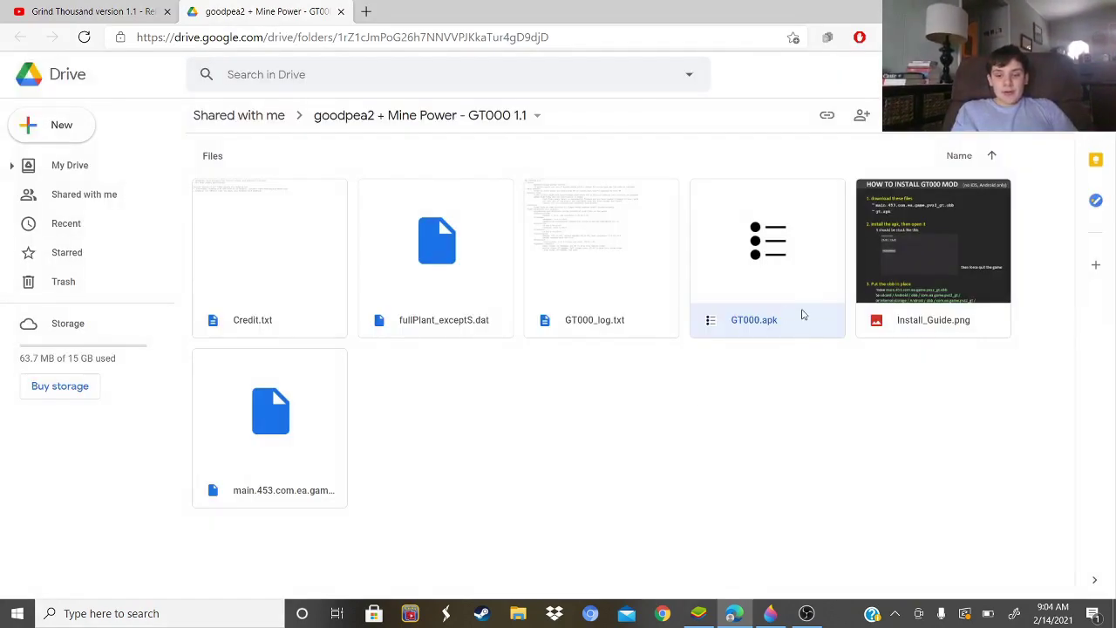
Preview the main.453 OBB data file and return to the folder
{"action": "left_click", "coordinate": [205, 480]}
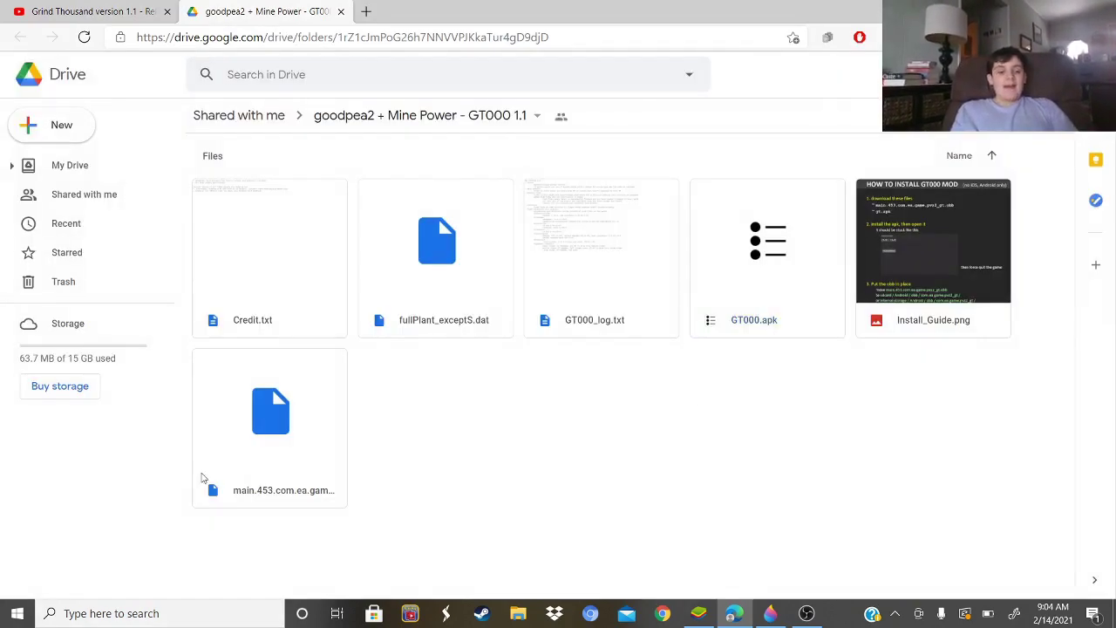
{"action": "double_click", "coordinate": [258, 476]}
{"action": "left_click", "coordinate": [436, 431]}
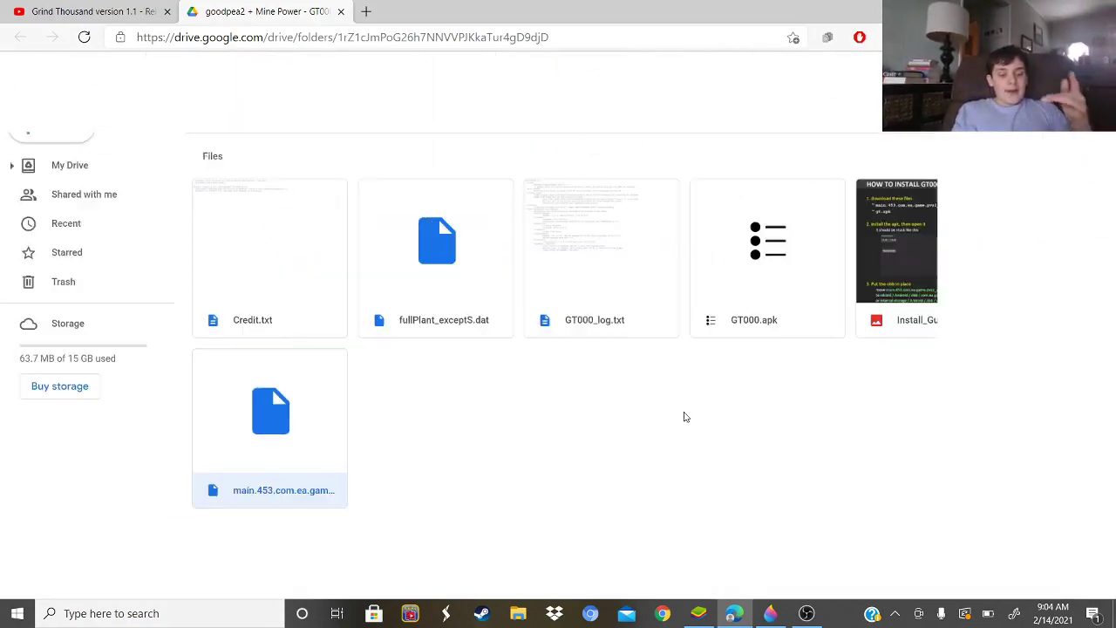
Close Paint 3D without saving the drawing
{"action": "left_click", "coordinate": [685, 417]}
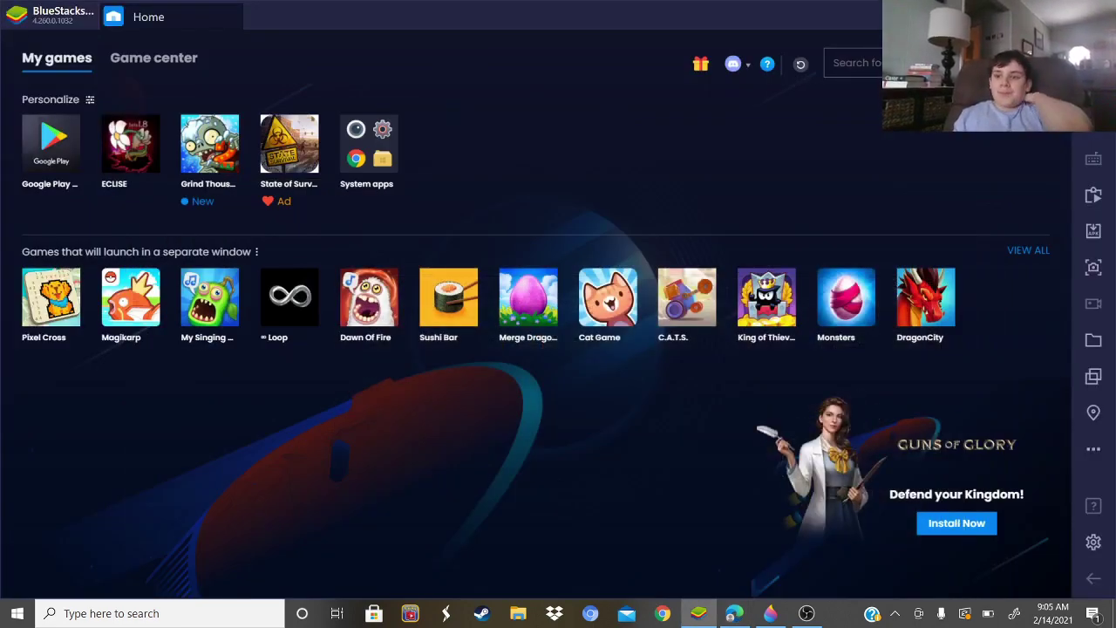
{"action": "key", "text": "ctrl+n"}
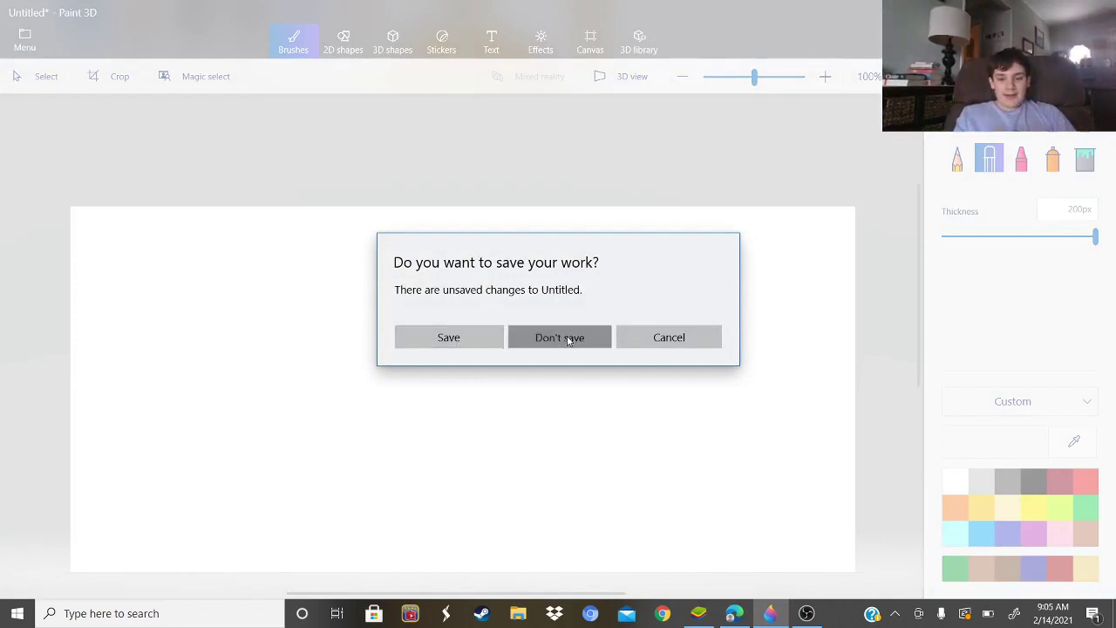
{"action": "left_click", "coordinate": [567, 337]}
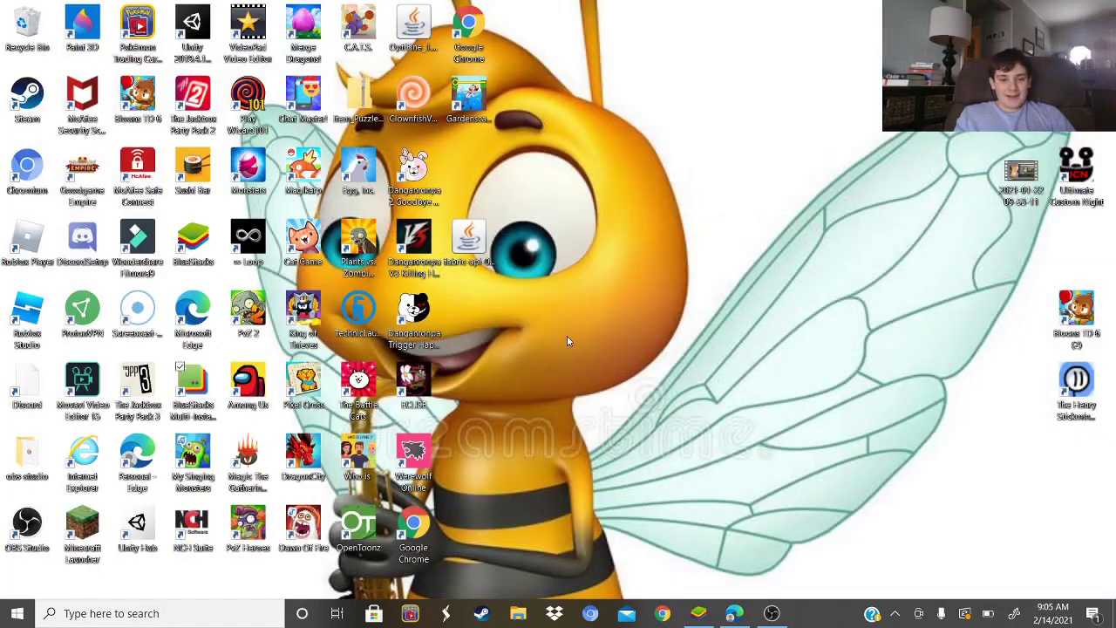
Start a new Fresh instance in the BlueStacks Multi-Instance Manager
{"action": "left_click", "coordinate": [202, 408]}
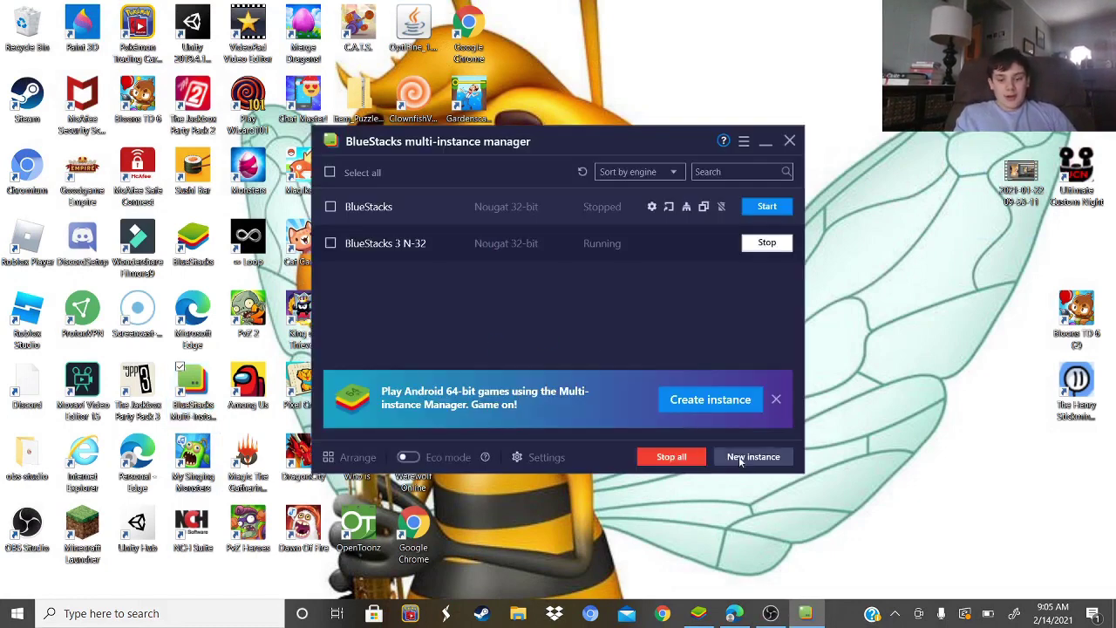
{"action": "left_click", "coordinate": [739, 455]}
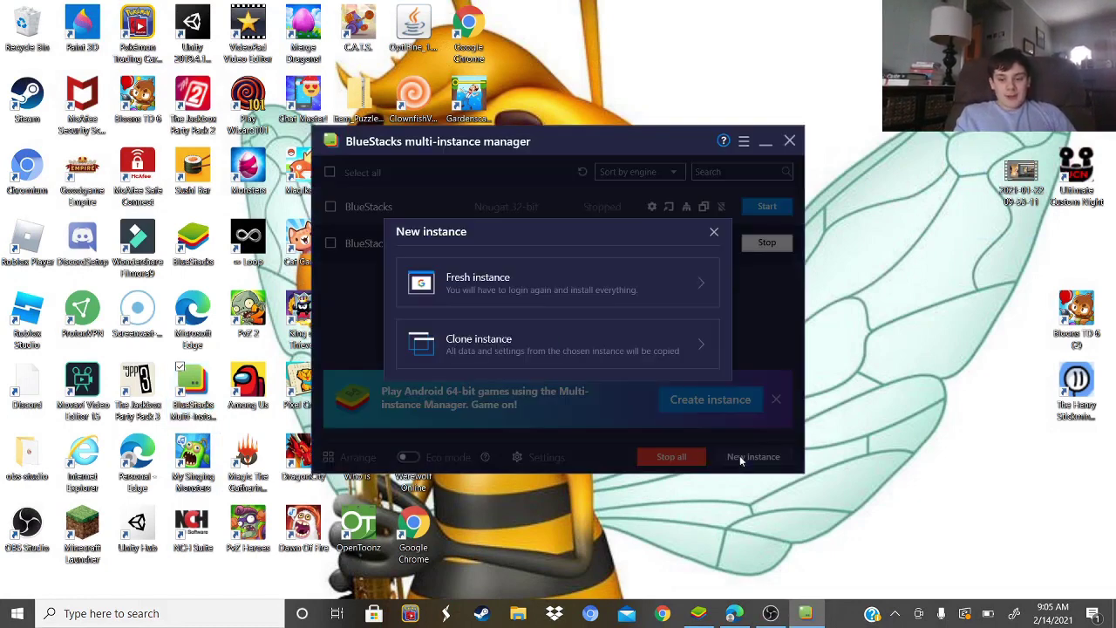
{"action": "left_click", "coordinate": [695, 291]}
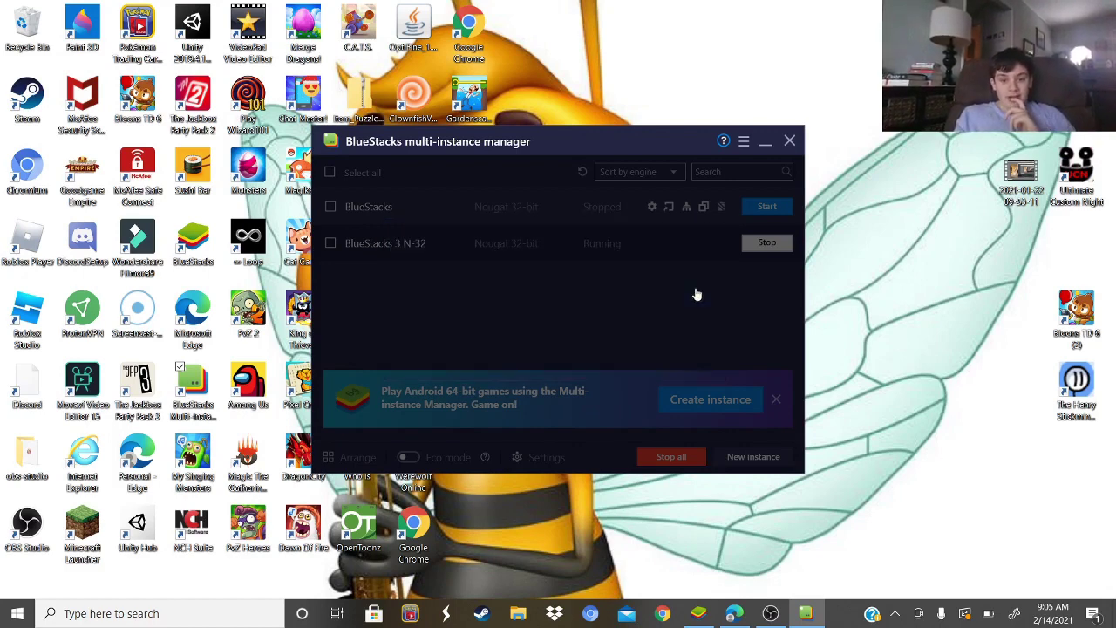
Create a Nougat 32-bit instance with 320 DPI, 4 GB RAM, 4 CPU cores, and start BlueStacks 4 N-32
{"action": "left_click", "coordinate": [698, 341]}
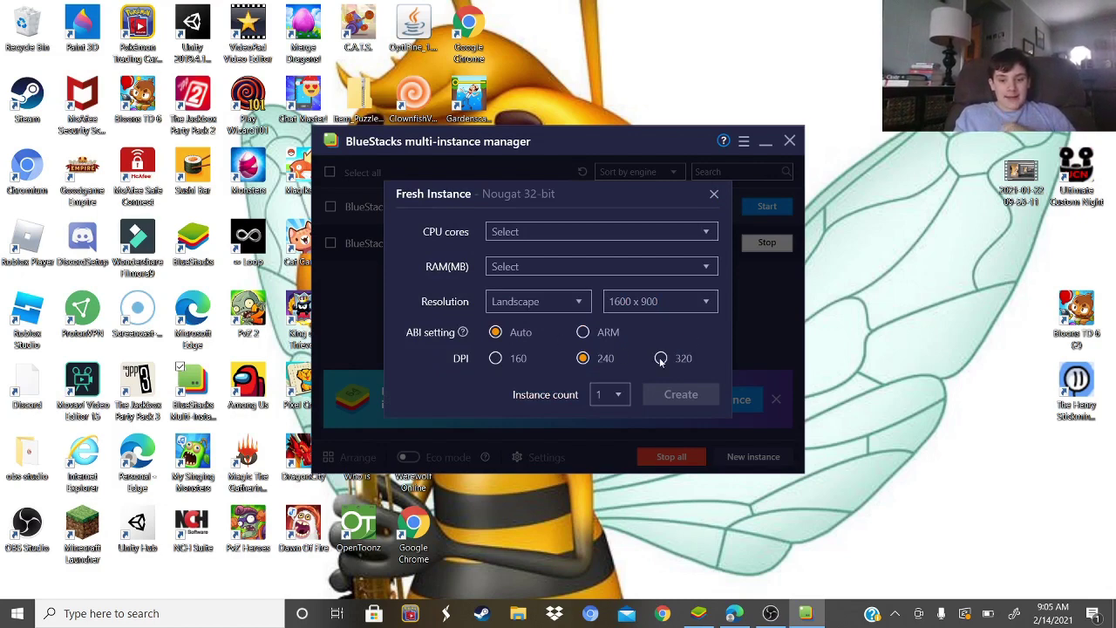
{"action": "left_click", "coordinate": [662, 359]}
{"action": "left_click", "coordinate": [590, 267]}
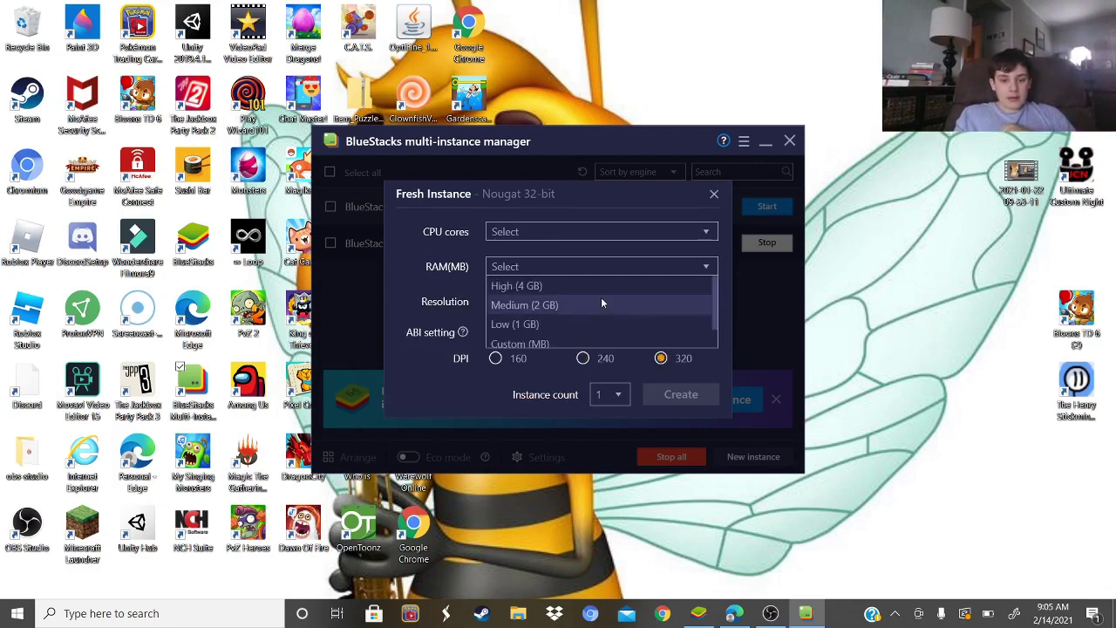
{"action": "left_click", "coordinate": [531, 286]}
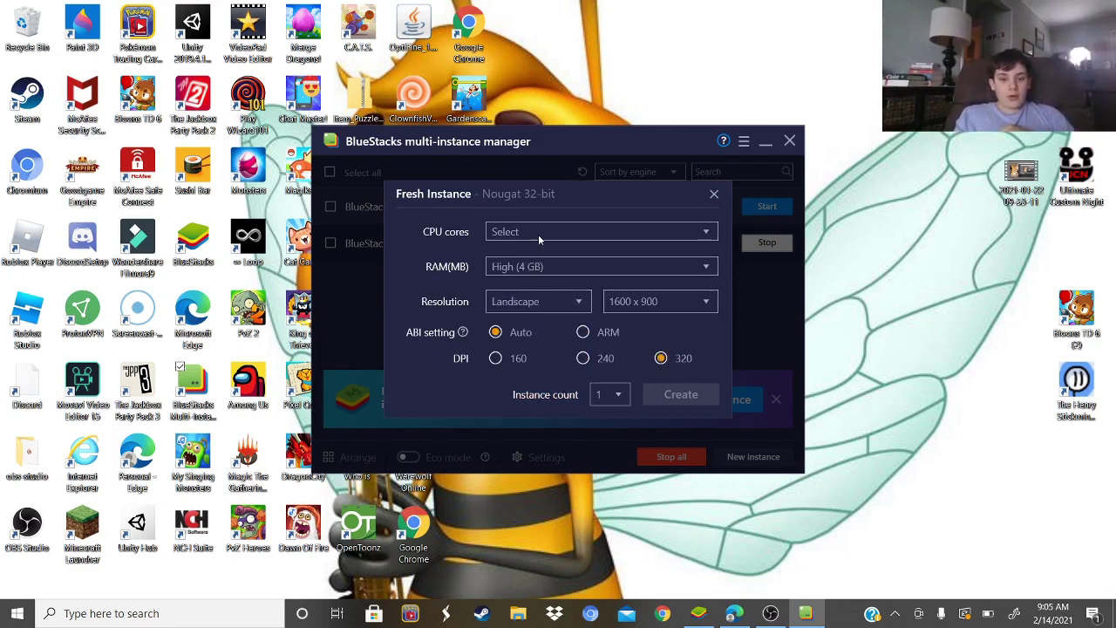
{"action": "left_click", "coordinate": [539, 234]}
{"action": "left_click", "coordinate": [545, 247]}
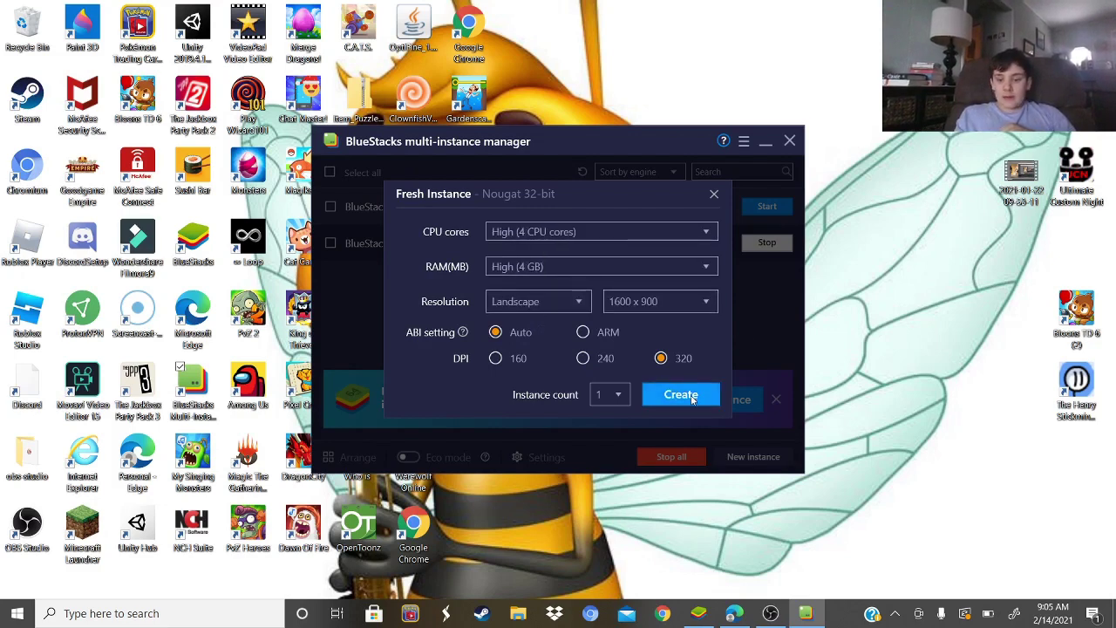
{"action": "left_click", "coordinate": [693, 402]}
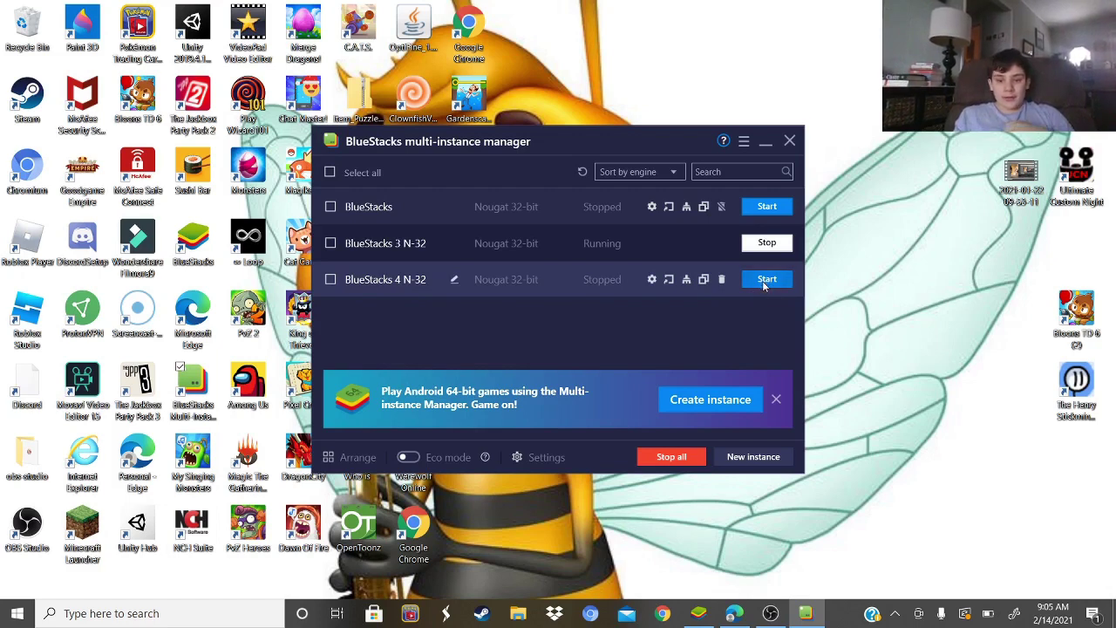
{"action": "left_click", "coordinate": [764, 281]}
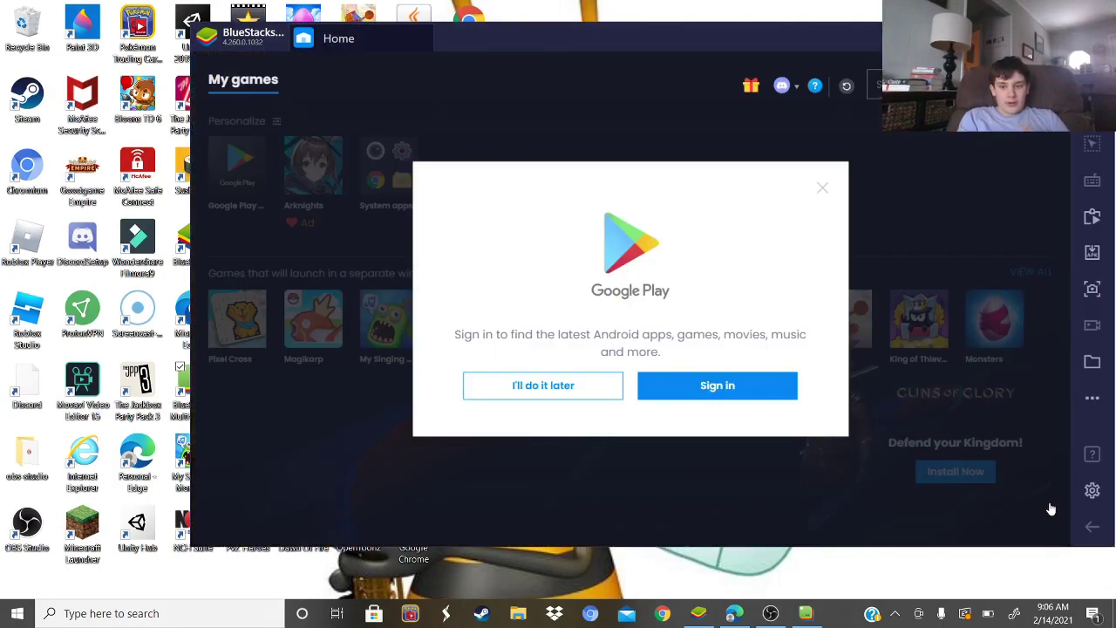
Skip Google Play sign-in with I'll do it later and open the Install apk file picker
{"action": "left_click", "coordinate": [535, 386]}
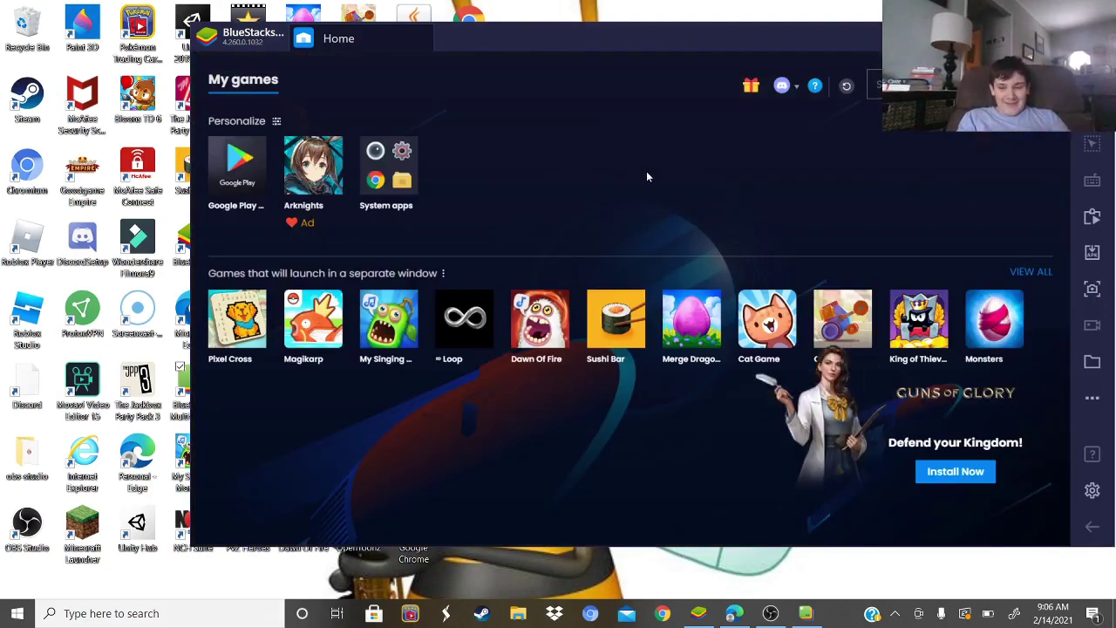
{"action": "left_click", "coordinate": [1093, 252]}
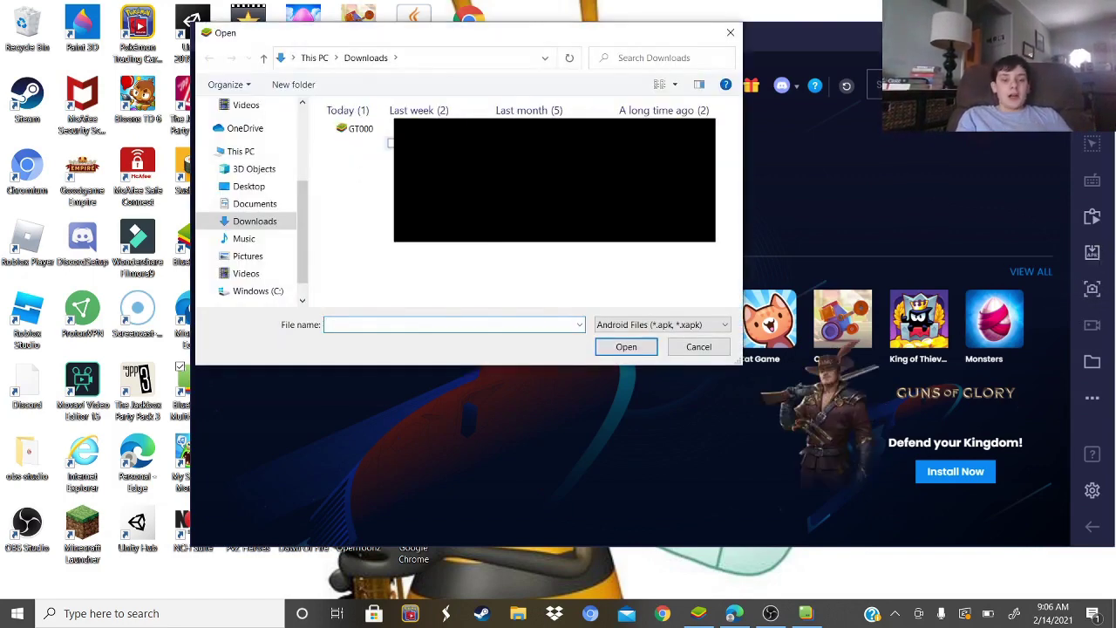
Install the GT000 APK from Downloads and launch Grind Thousand from My games
{"action": "left_click", "coordinate": [367, 129]}
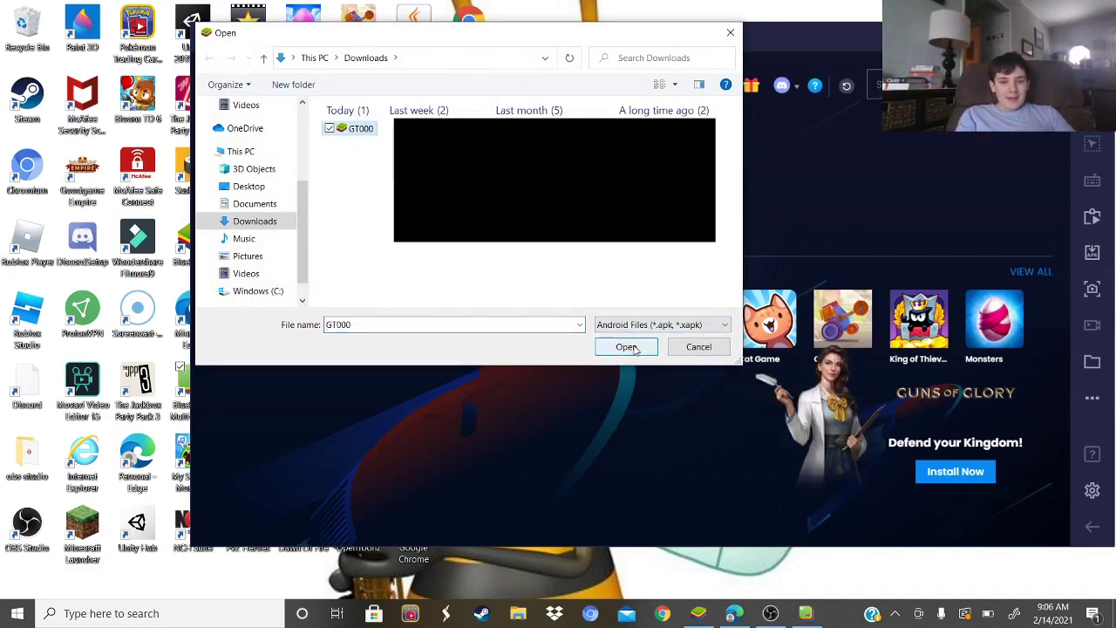
{"action": "left_click", "coordinate": [634, 348]}
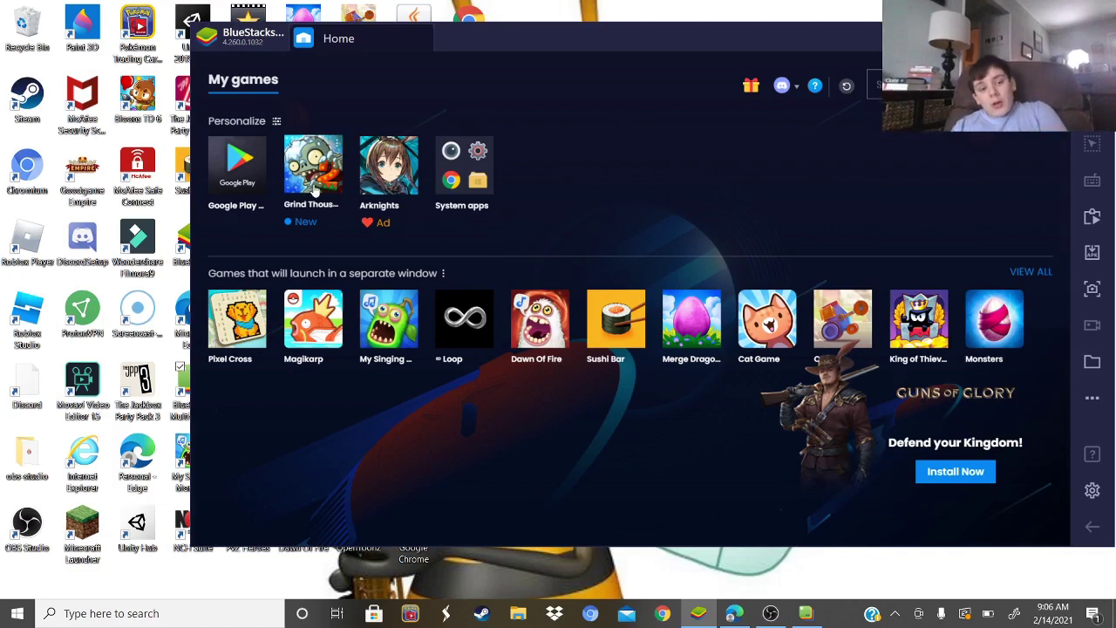
{"action": "left_click", "coordinate": [315, 189]}
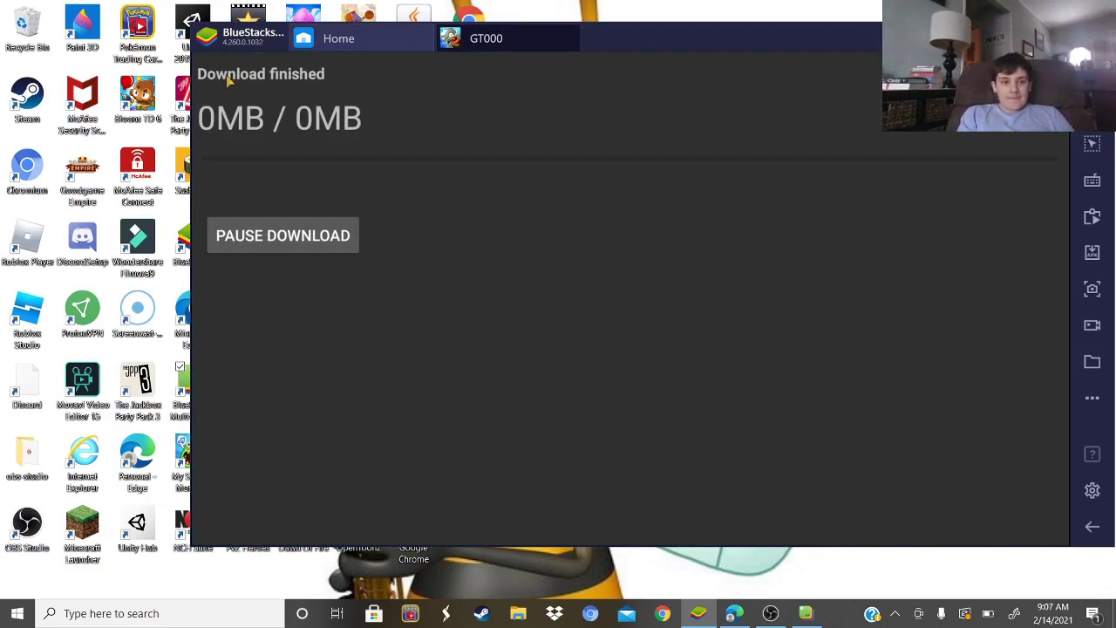
Close the GT000 tab, open System apps > Media Manager, and choose Import From Windows
{"action": "left_click", "coordinate": [575, 32]}
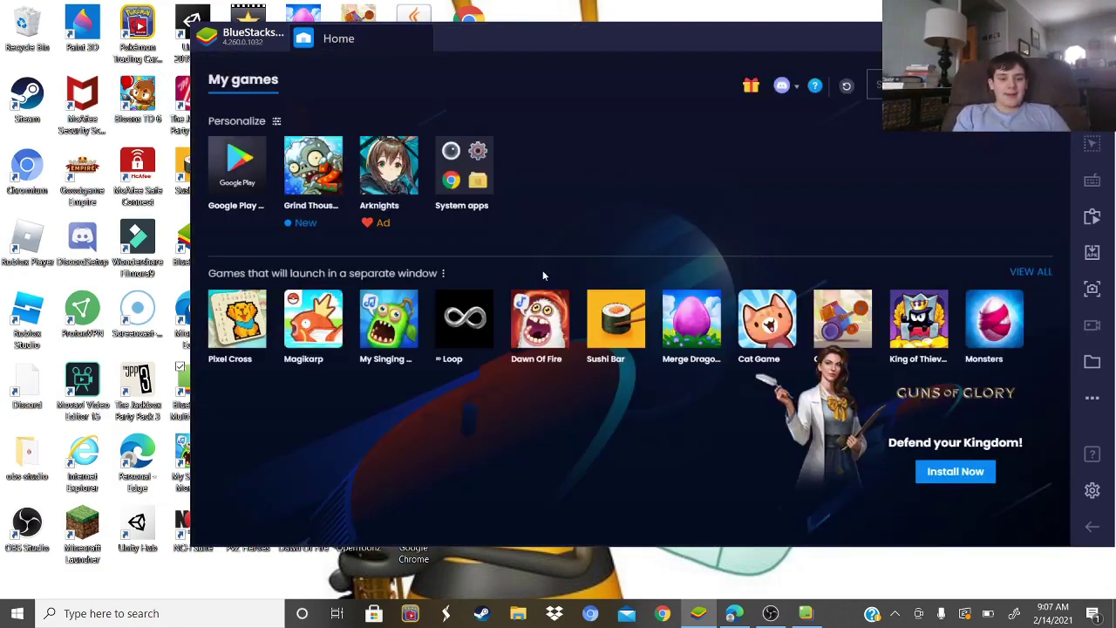
{"action": "left_click", "coordinate": [462, 170]}
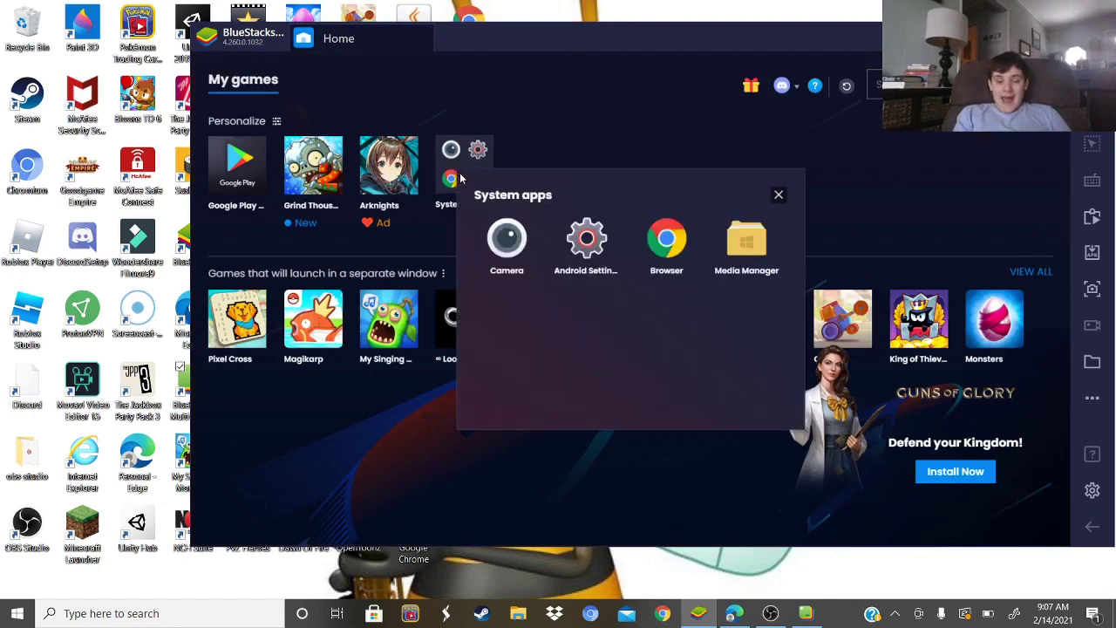
{"action": "left_click", "coordinate": [750, 244]}
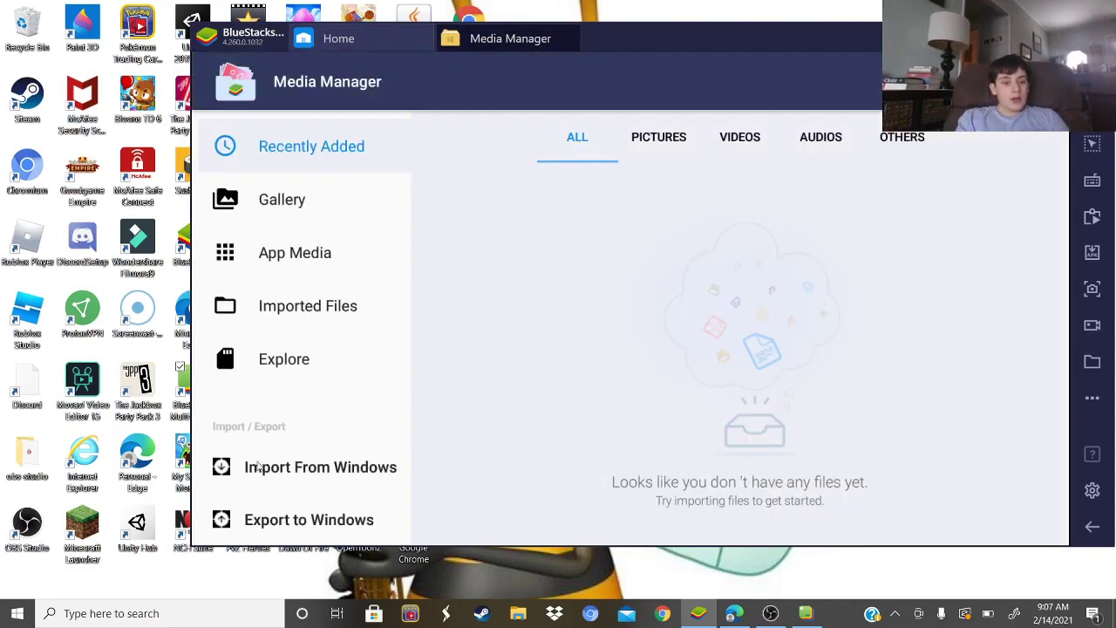
{"action": "left_click", "coordinate": [299, 467]}
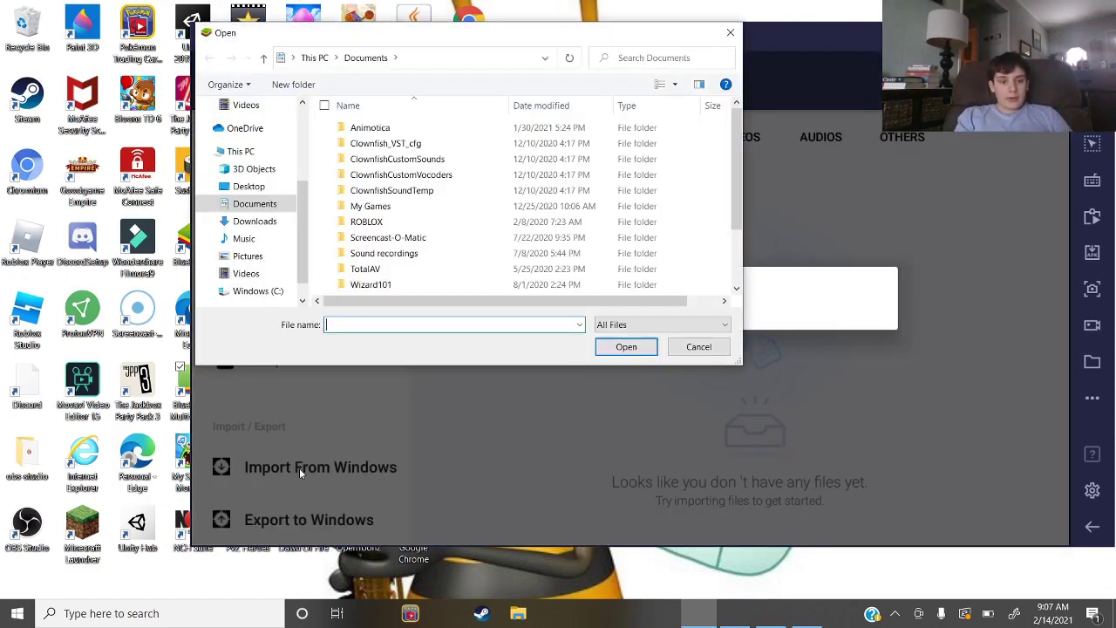
Import main.453.com.ea.game.pvz2_gt.obb from the Windows Downloads folder
{"action": "left_click", "coordinate": [245, 222]}
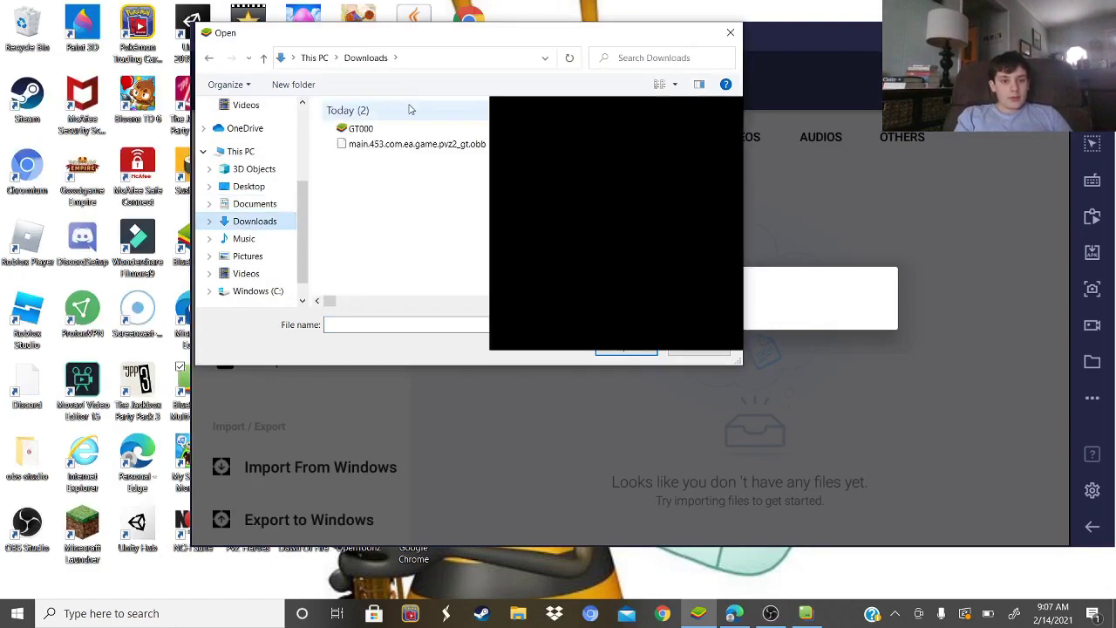
{"action": "left_click", "coordinate": [415, 145]}
{"action": "left_click", "coordinate": [625, 353]}
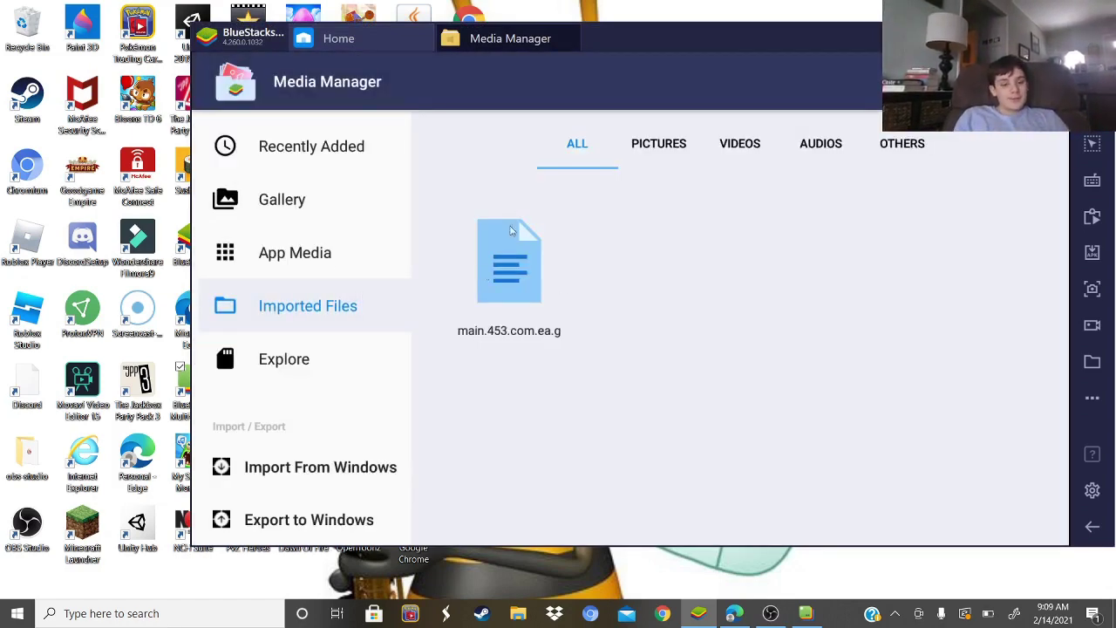
Close Media Manager and explore internal storage via Android Settings > Storage
{"action": "left_click", "coordinate": [575, 38]}
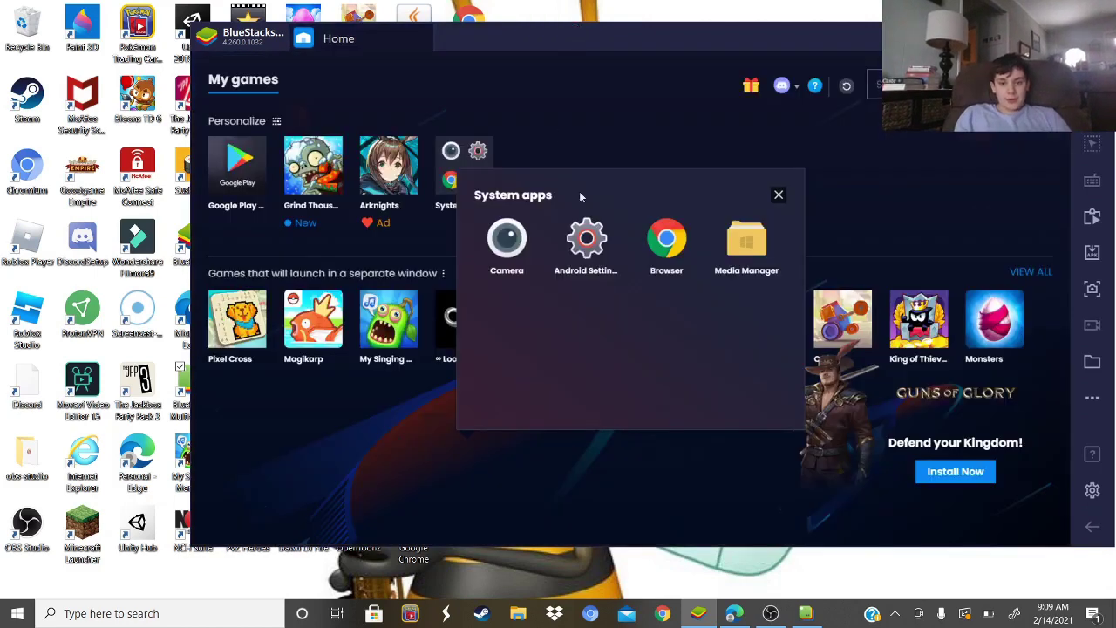
{"action": "left_click", "coordinate": [595, 237]}
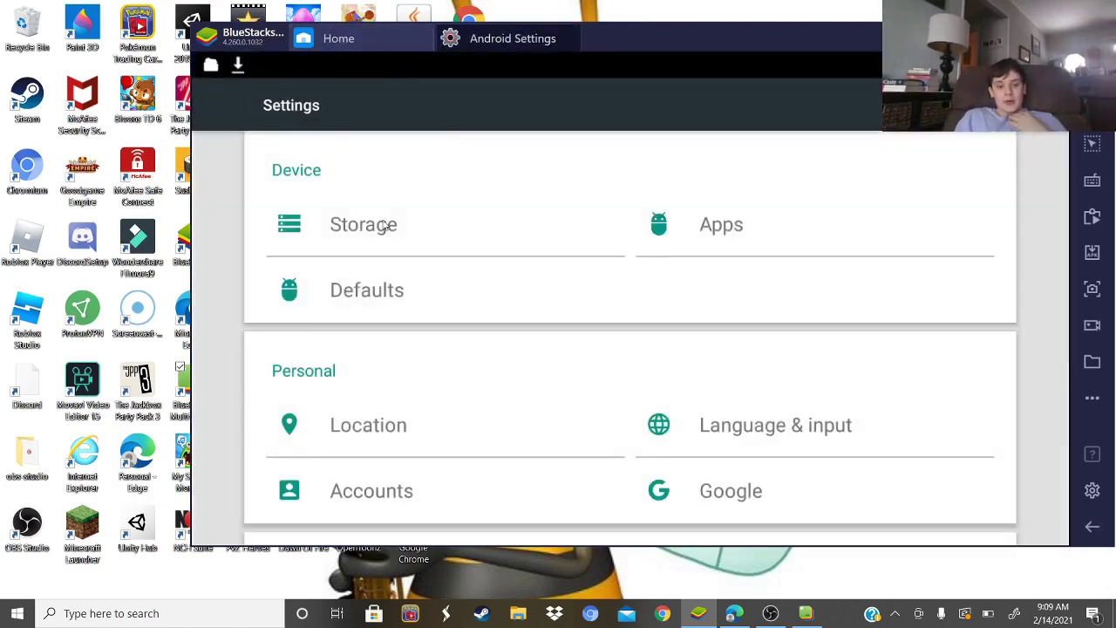
{"action": "left_click", "coordinate": [384, 225]}
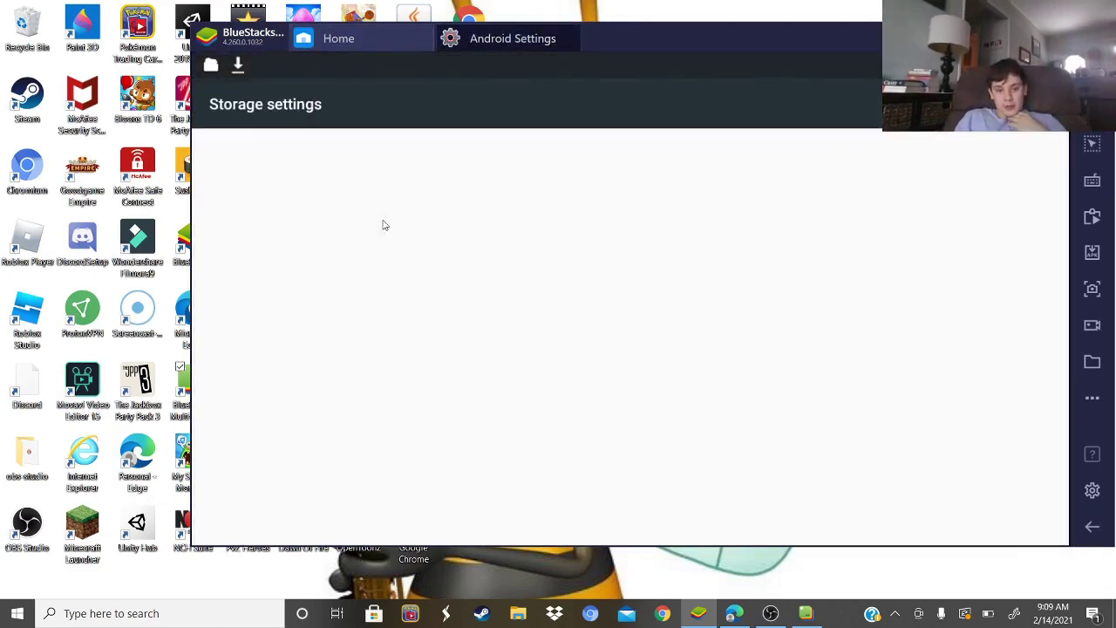
{"action": "scroll", "coordinate": [381, 224], "scroll_direction": "down", "scroll_amount": 5}
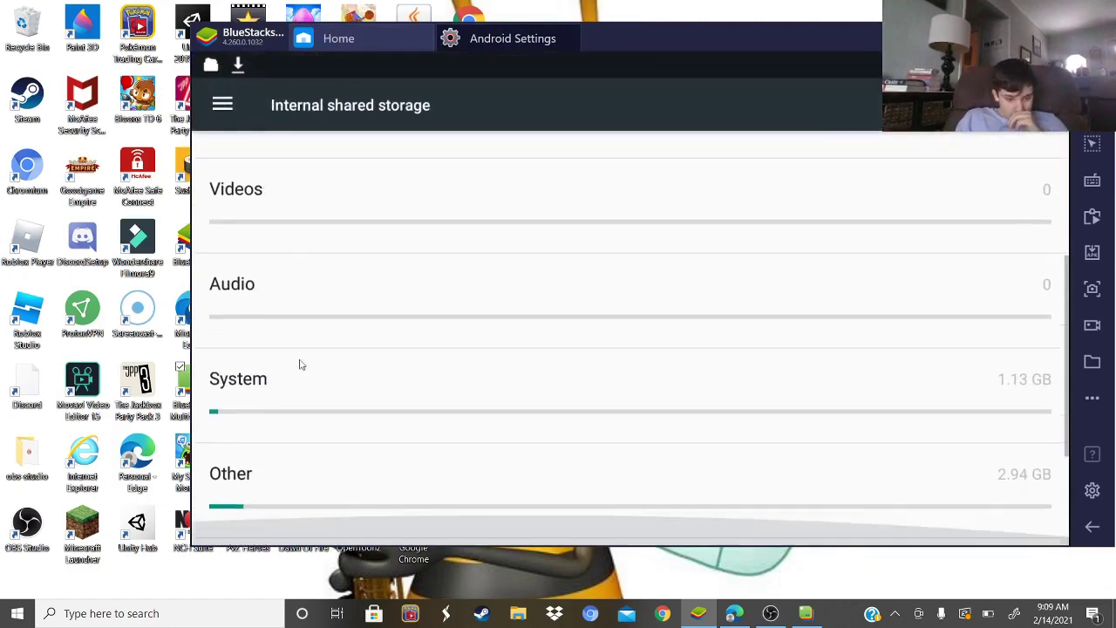
{"action": "scroll", "coordinate": [354, 389], "scroll_direction": "down", "scroll_amount": 2}
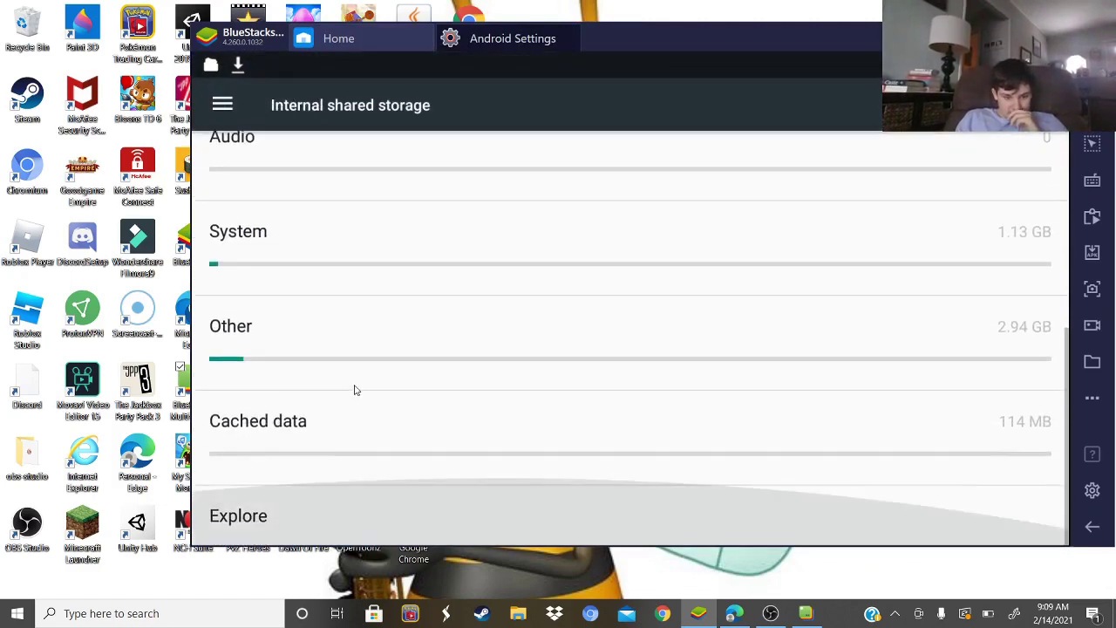
{"action": "left_click", "coordinate": [253, 523]}
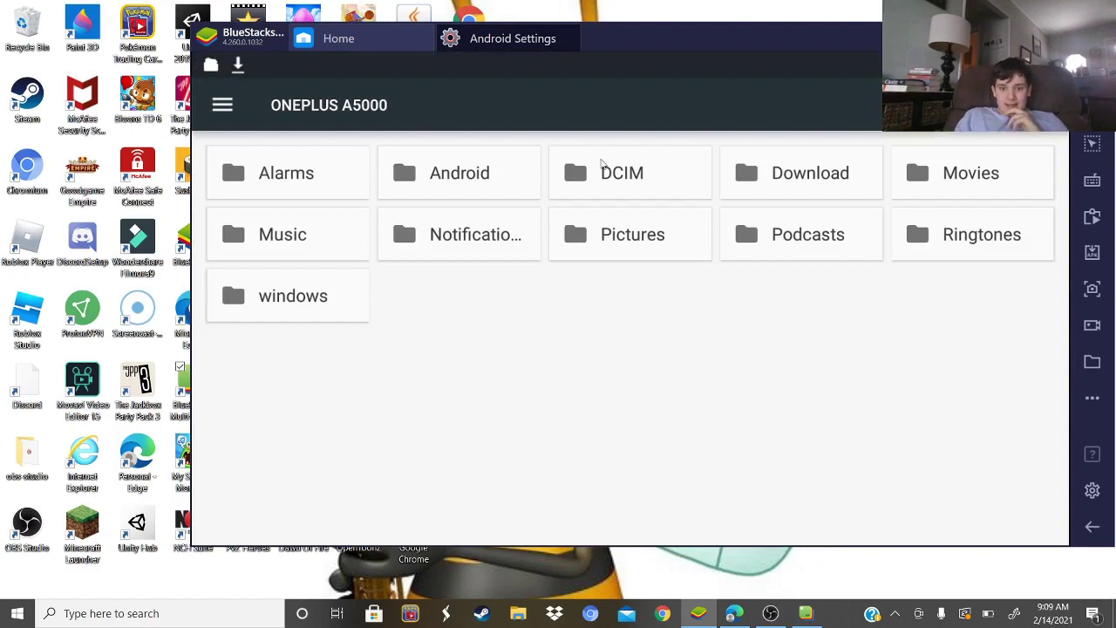
In DCIM > SharedFolder, select the main.453 OBB file and choose Move to…
{"action": "left_click", "coordinate": [625, 177]}
{"action": "left_click", "coordinate": [330, 173]}
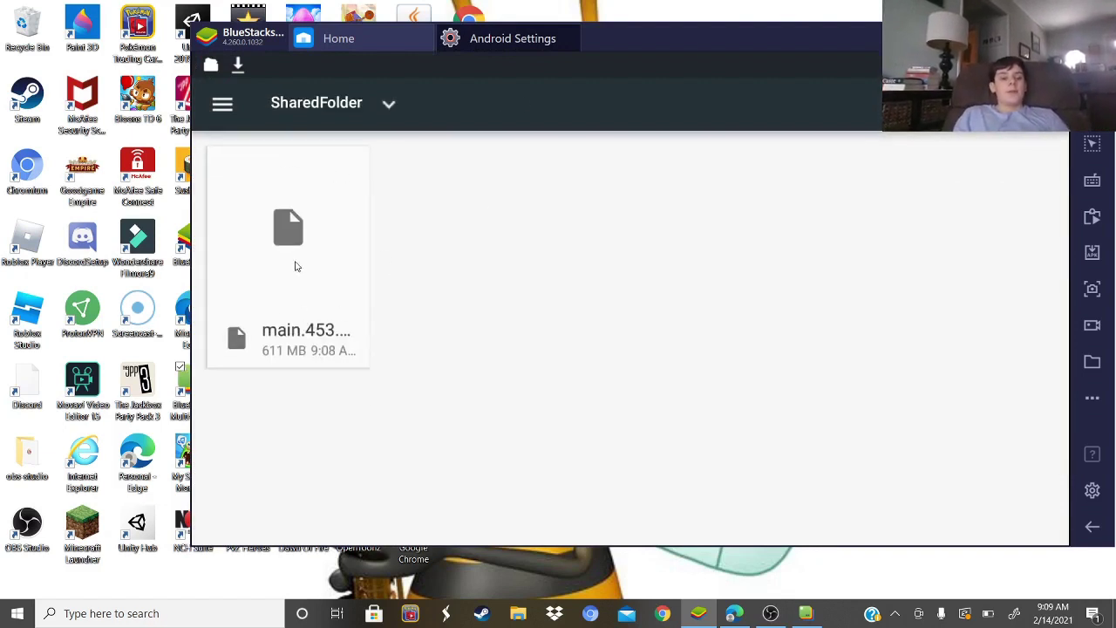
{"action": "left_click", "coordinate": [330, 276]}
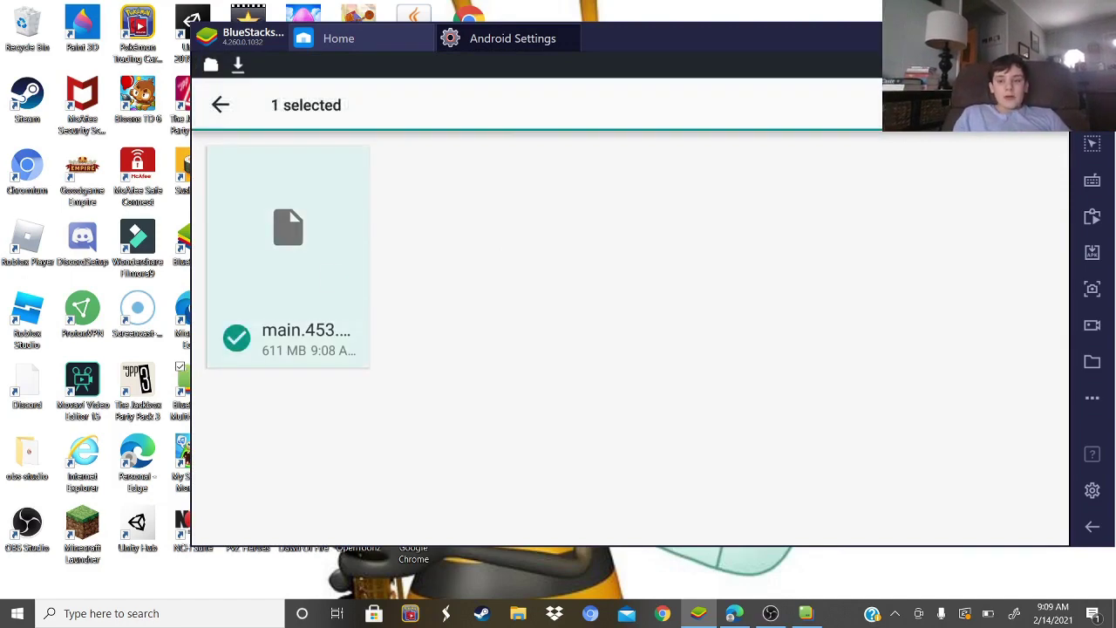
{"action": "left_click", "coordinate": [1047, 105]}
{"action": "left_click", "coordinate": [897, 216]}
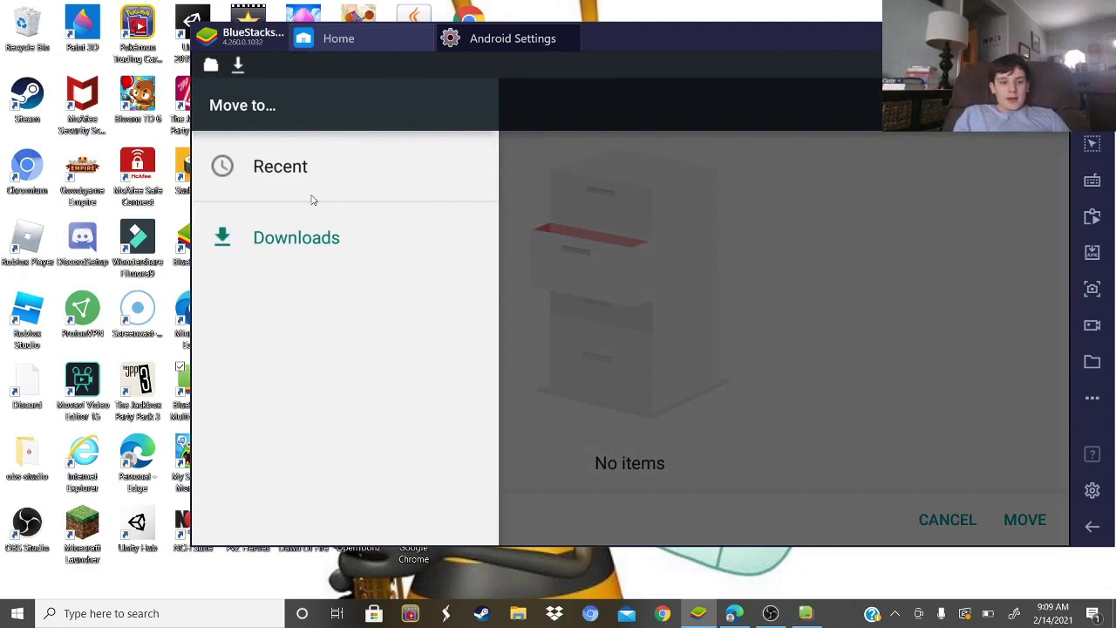
Show internal storage and move the OBB file to ONEPLUS A5000/Android/obb/com.ea.game.pvz2_gt
{"action": "left_click", "coordinate": [1010, 228]}
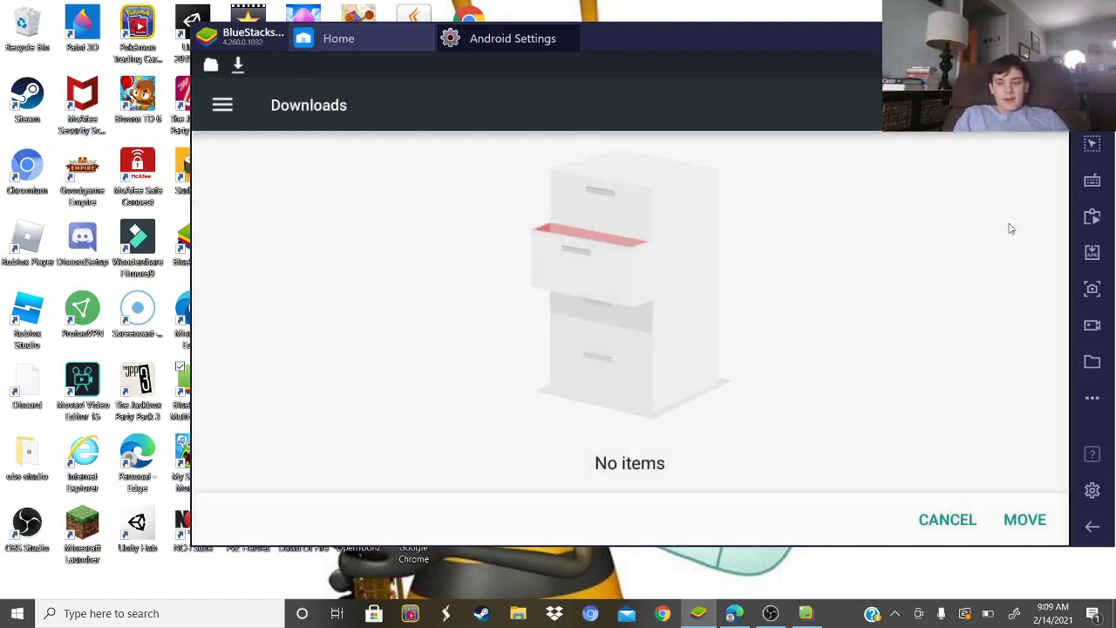
{"action": "left_click", "coordinate": [1047, 105]}
{"action": "left_click", "coordinate": [991, 159]}
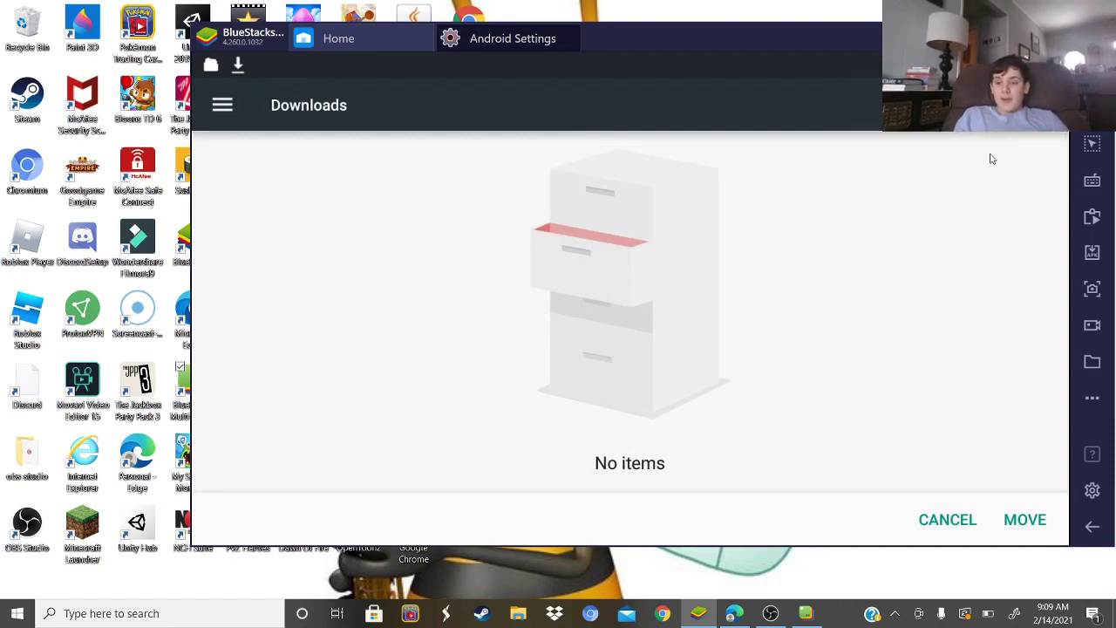
{"action": "left_click", "coordinate": [223, 105]}
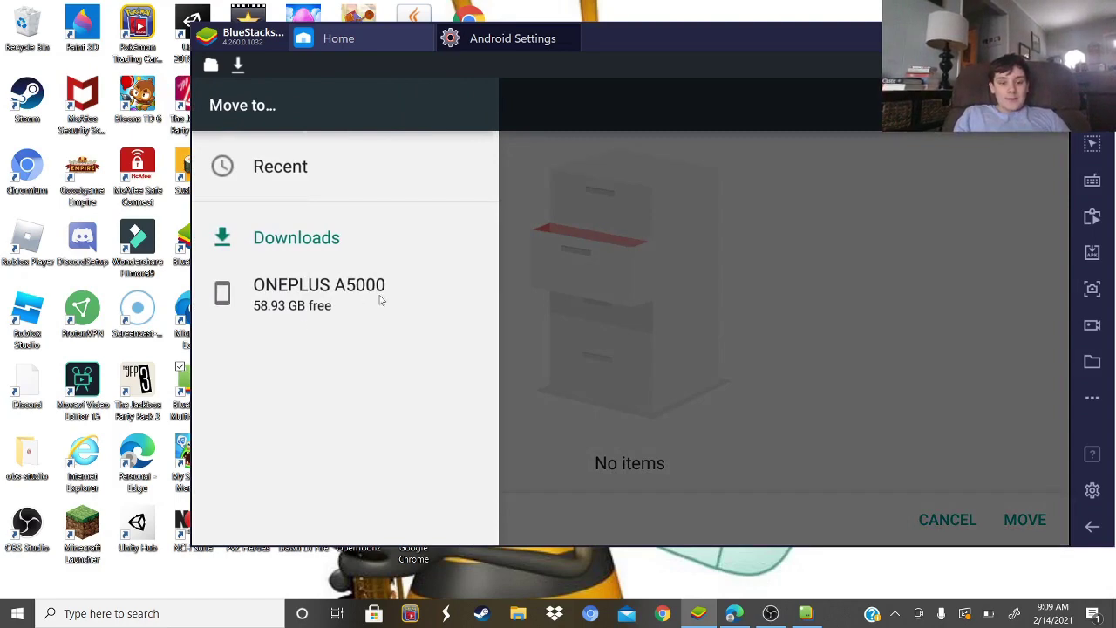
{"action": "left_click", "coordinate": [368, 302]}
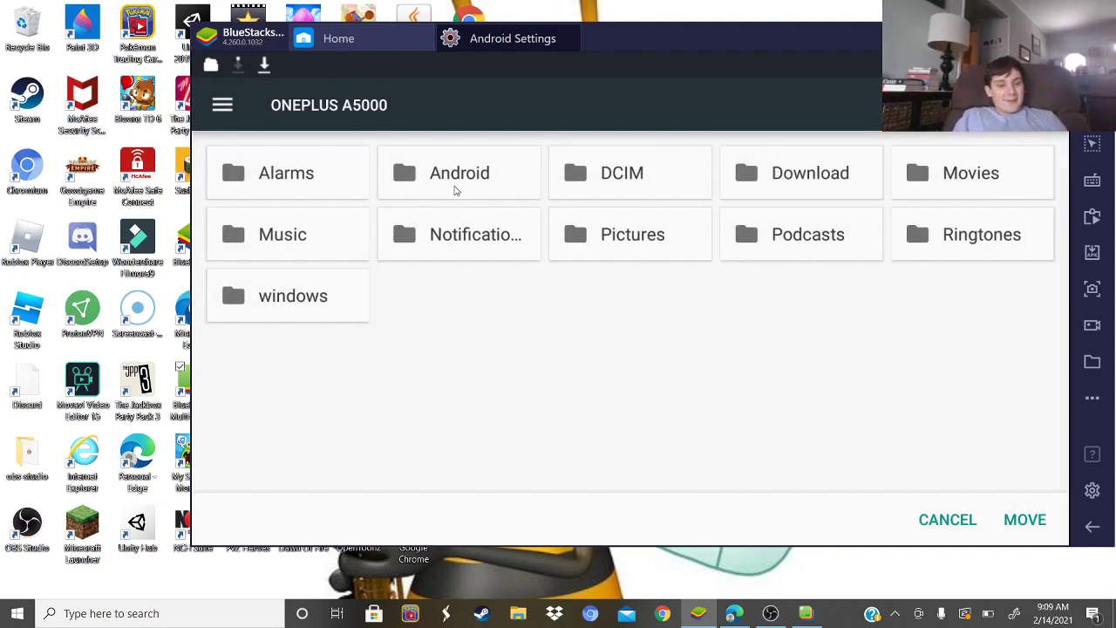
{"action": "left_click", "coordinate": [454, 183]}
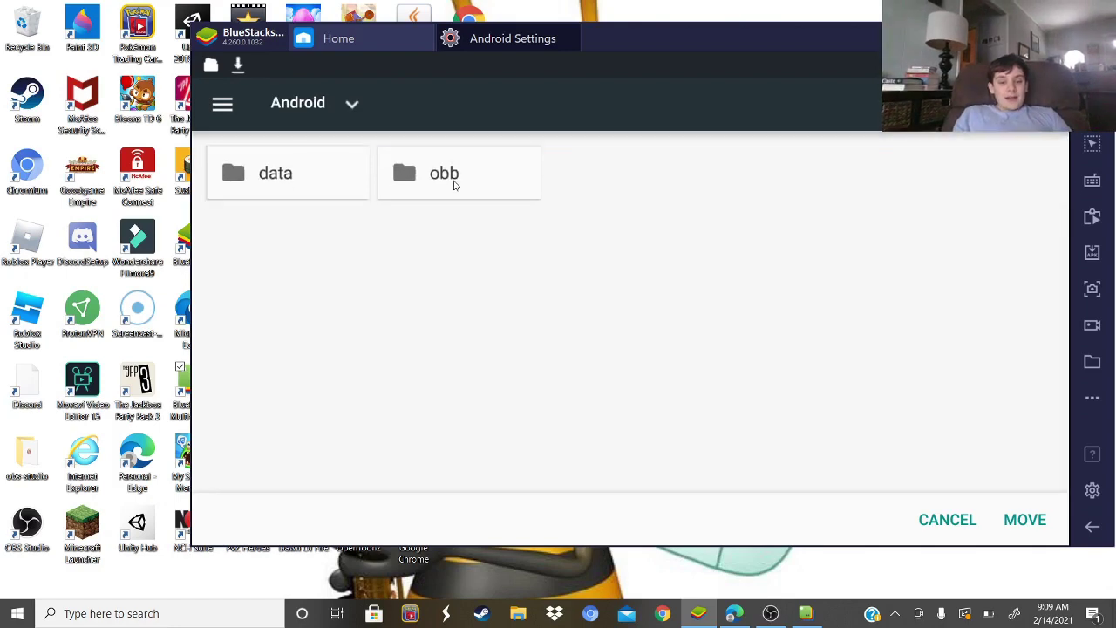
{"action": "left_click", "coordinate": [454, 183]}
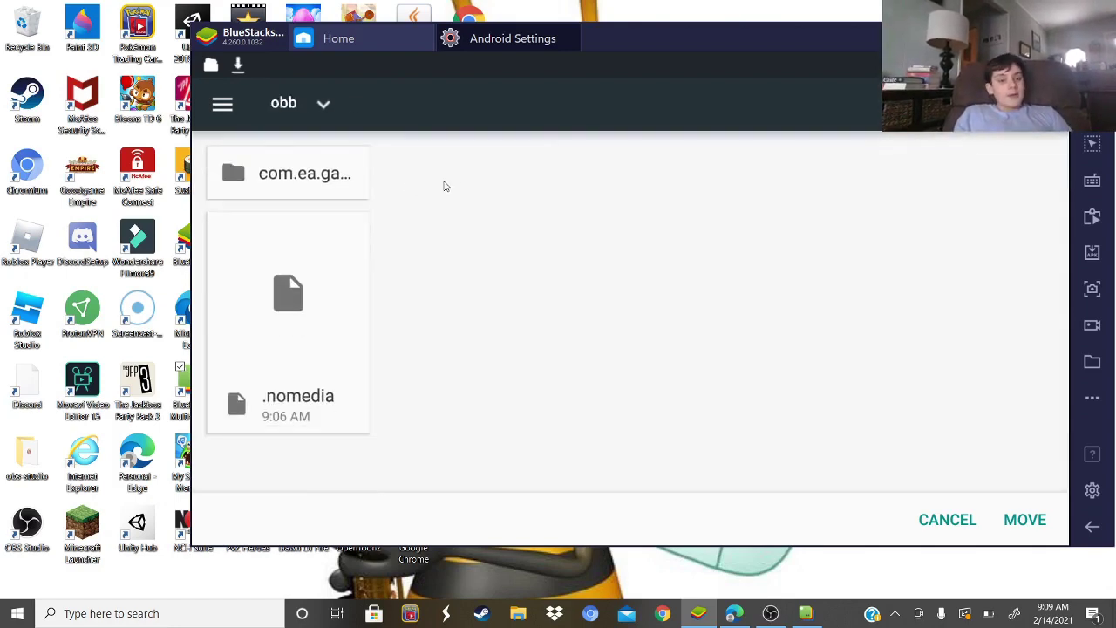
{"action": "left_click", "coordinate": [324, 182]}
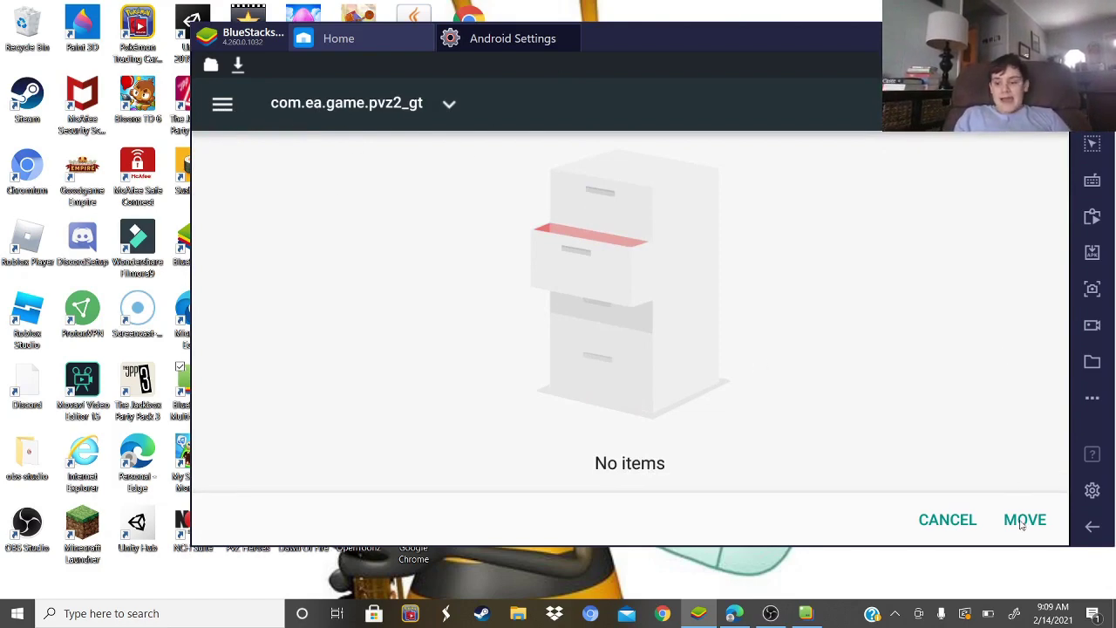
{"action": "left_click", "coordinate": [1024, 521]}
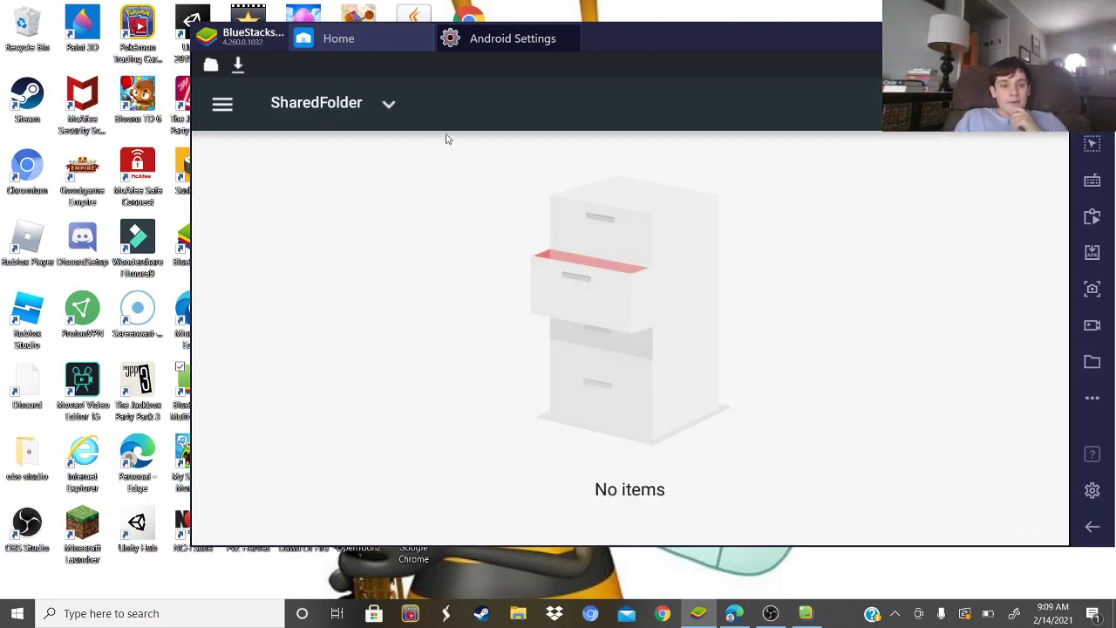
Browse from the ONEPLUS A5000 storage root to Android/obb/com.ea.game.pvz2_gt
{"action": "left_click", "coordinate": [358, 114]}
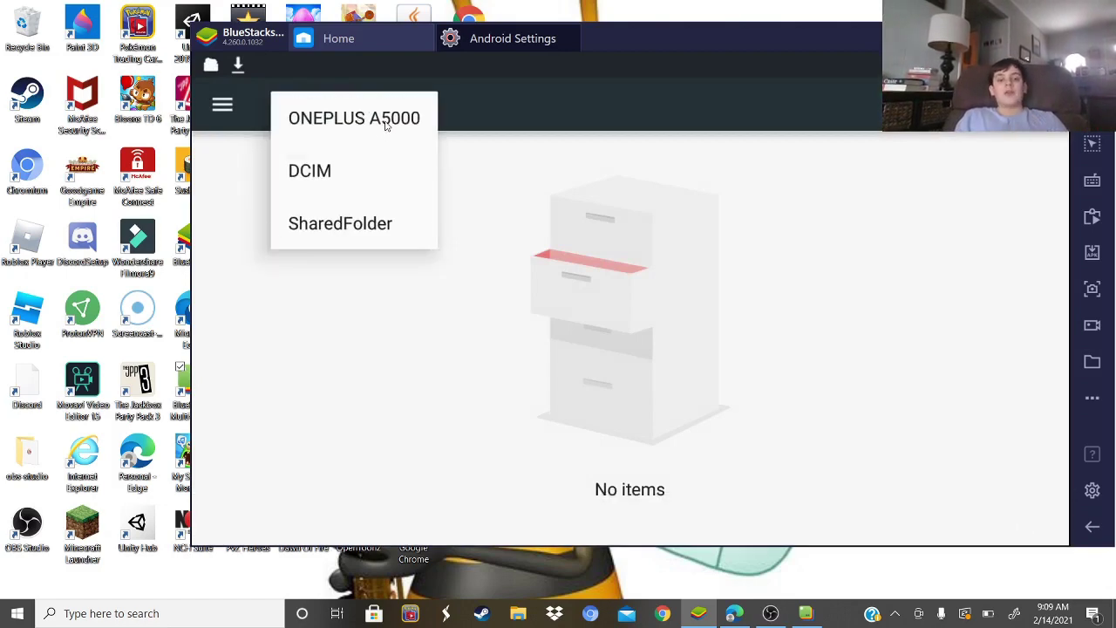
{"action": "left_click", "coordinate": [385, 125]}
{"action": "left_click", "coordinate": [447, 181]}
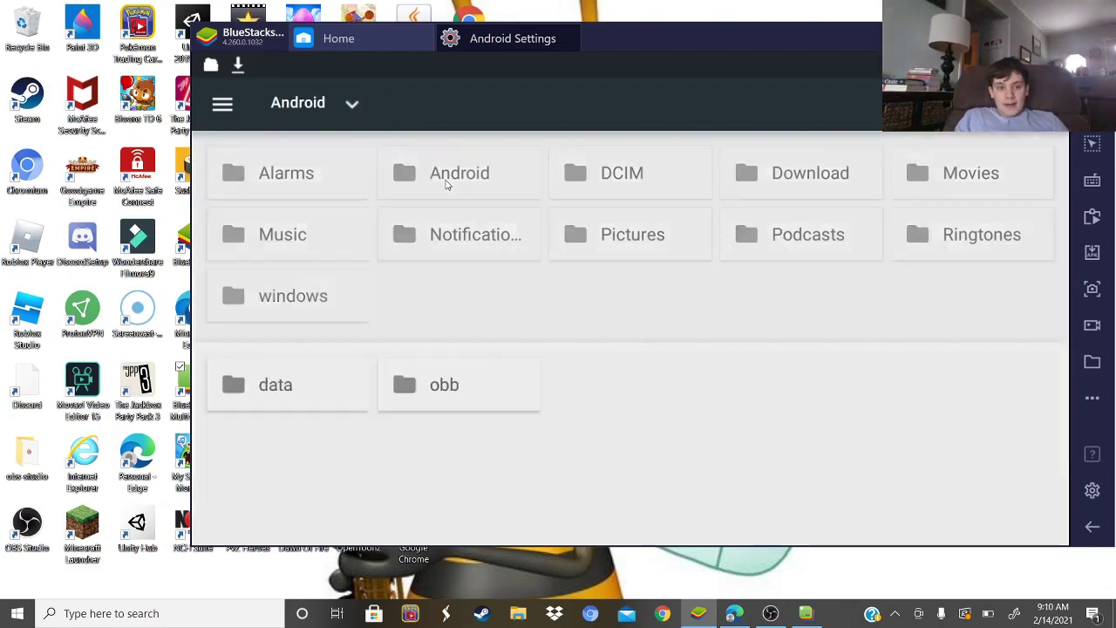
{"action": "left_click", "coordinate": [445, 185]}
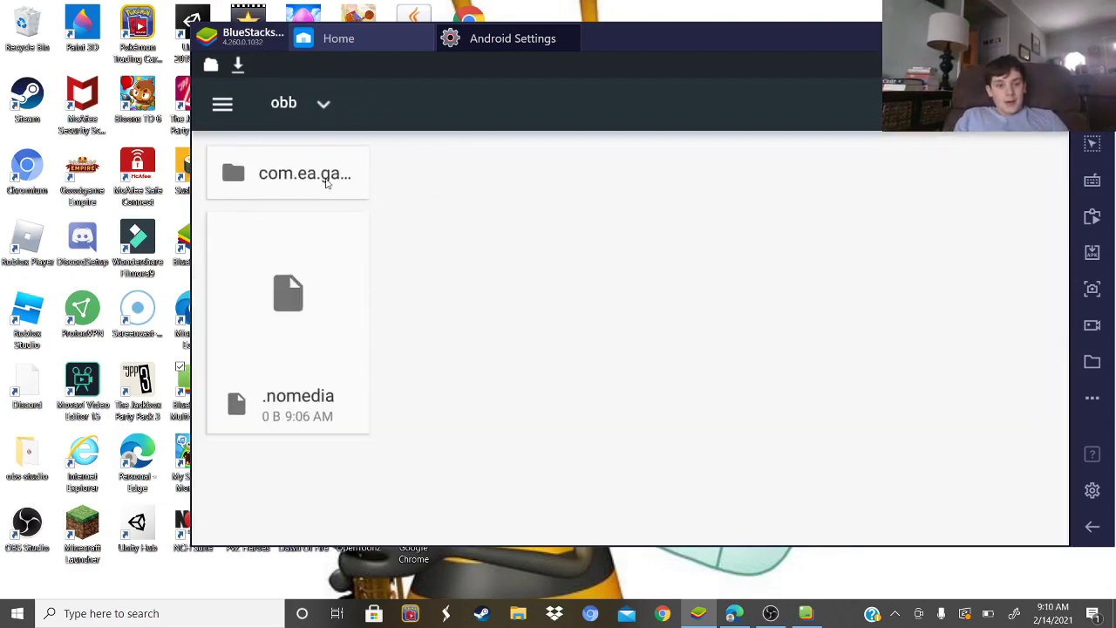
{"action": "left_click", "coordinate": [327, 183]}
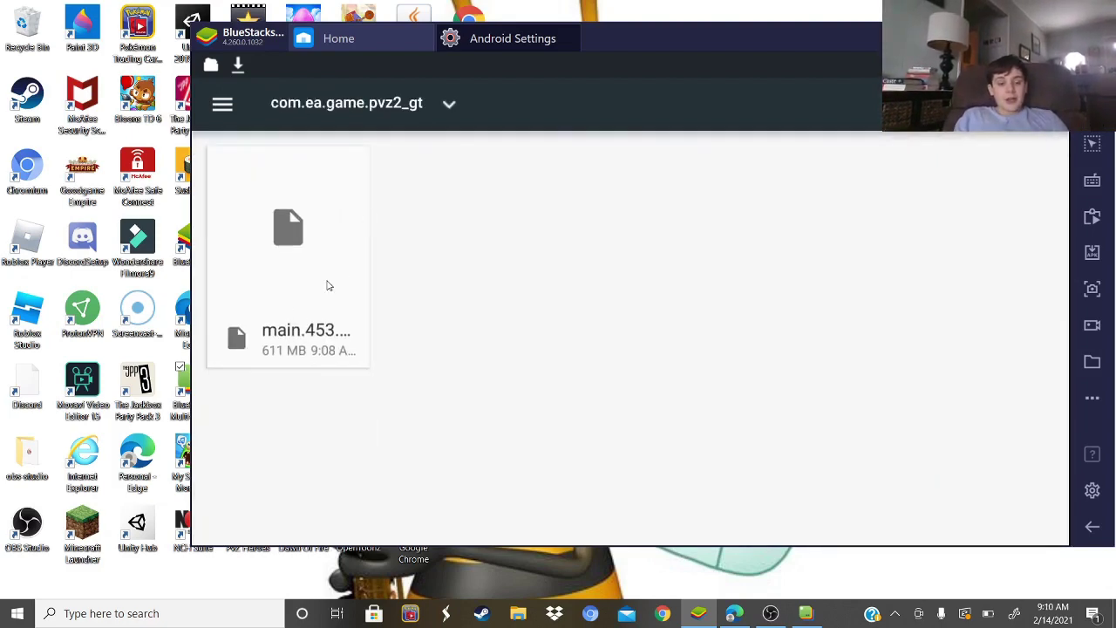
Rename the main.453 OBB file, editing the name to main.453.com.ea.game.pvz2_gt.obb
{"action": "left_click", "coordinate": [329, 285]}
{"action": "left_click", "coordinate": [1049, 105]}
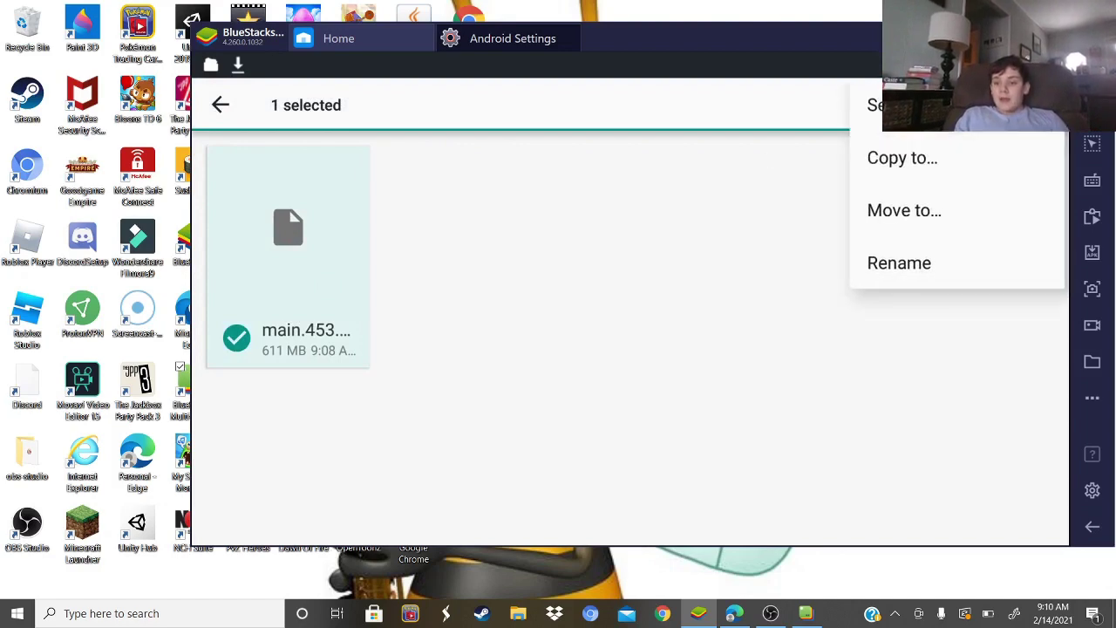
{"action": "left_click", "coordinate": [897, 264]}
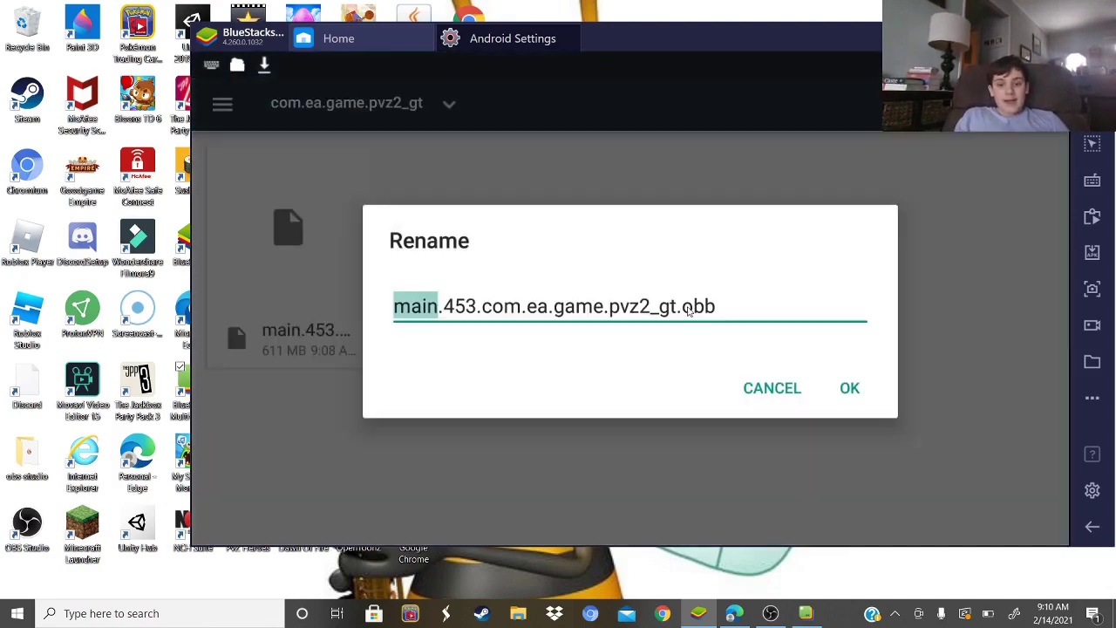
{"action": "left_click", "coordinate": [679, 319]}
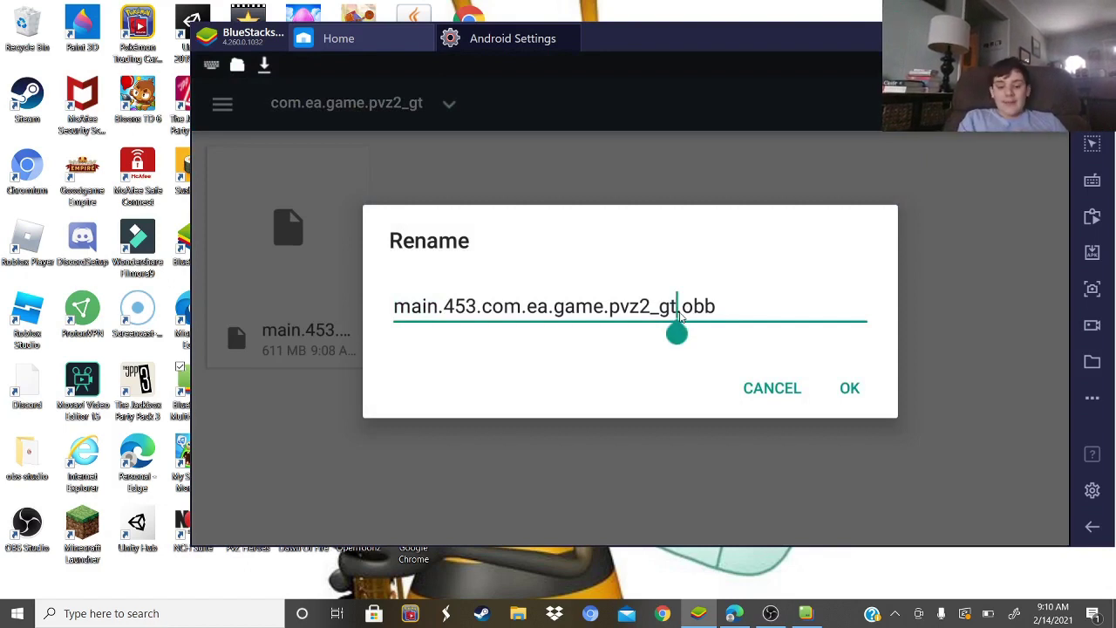
{"action": "type", "text": "(1)"}
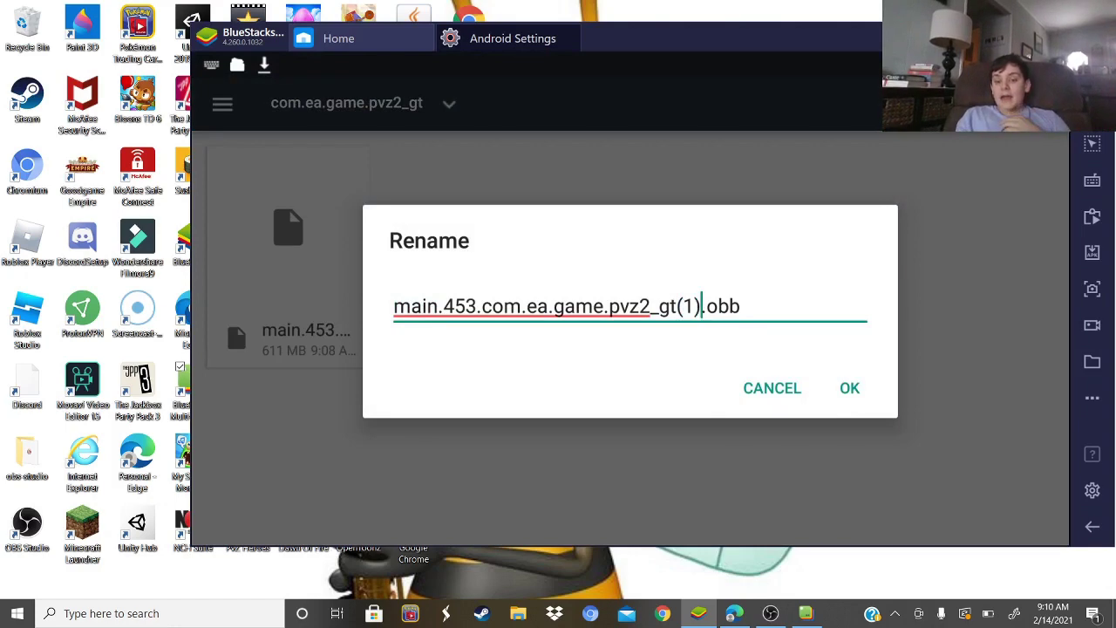
{"action": "key", "text": "BackSpace"}
{"action": "key", "text": "BackSpace"}
{"action": "key", "text": "BackSpace"}
{"action": "left_click", "coordinate": [797, 289]}
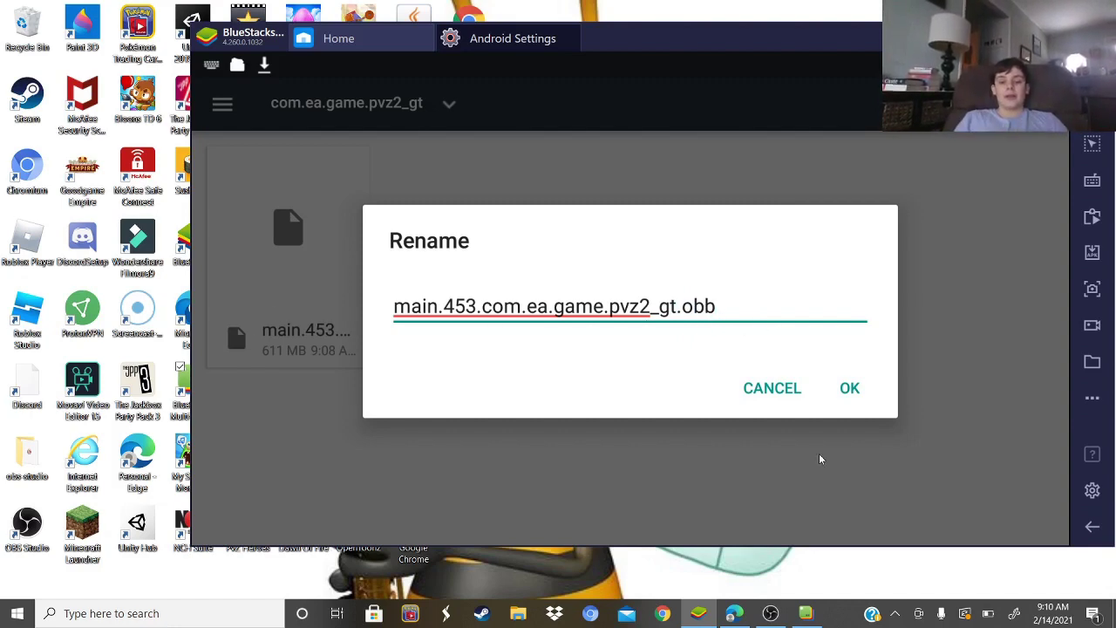
Confirm the OBB file name and return to the BlueStacks home screen
{"action": "left_click", "coordinate": [848, 393]}
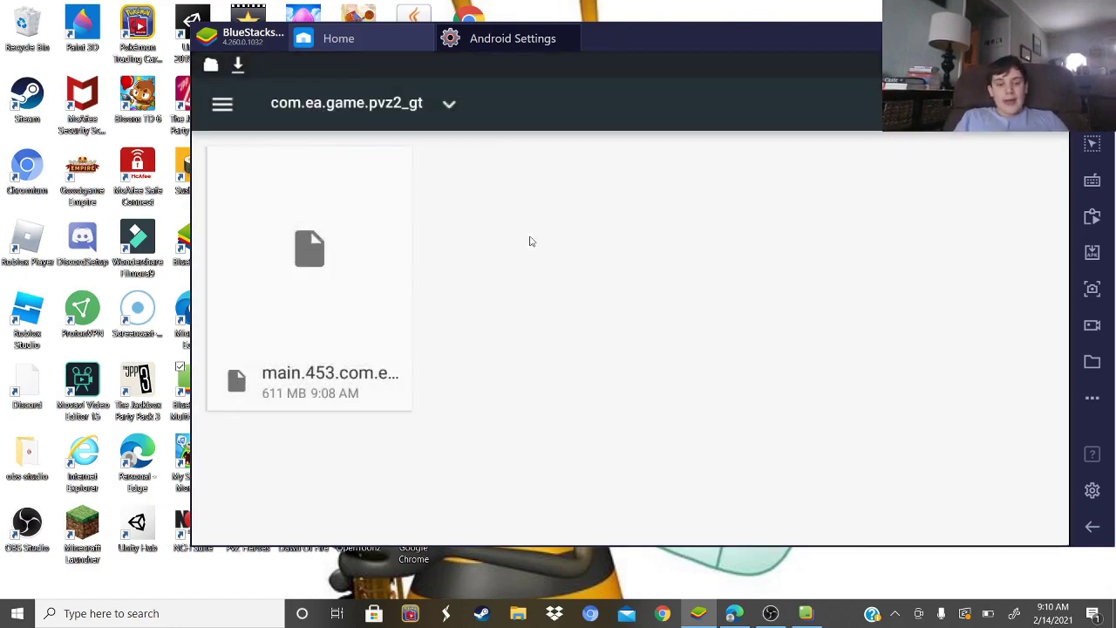
{"action": "left_click", "coordinate": [346, 39]}
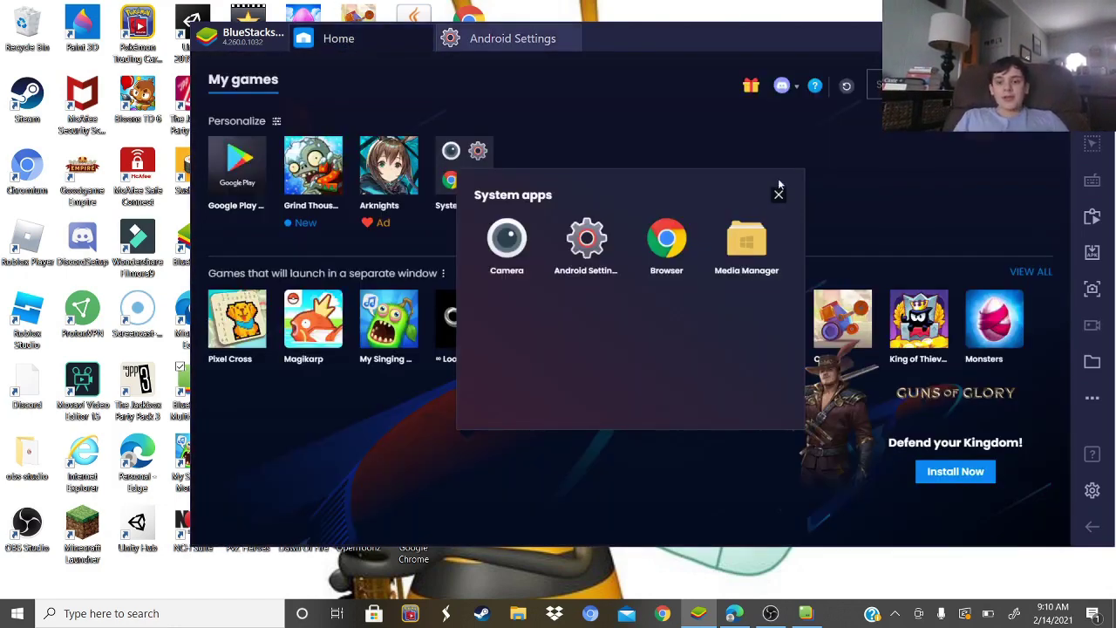
{"action": "left_click", "coordinate": [779, 192]}
Launch Grind Thousand, close its stalled tab, and open Android Settings from System apps
{"action": "left_click", "coordinate": [296, 170]}
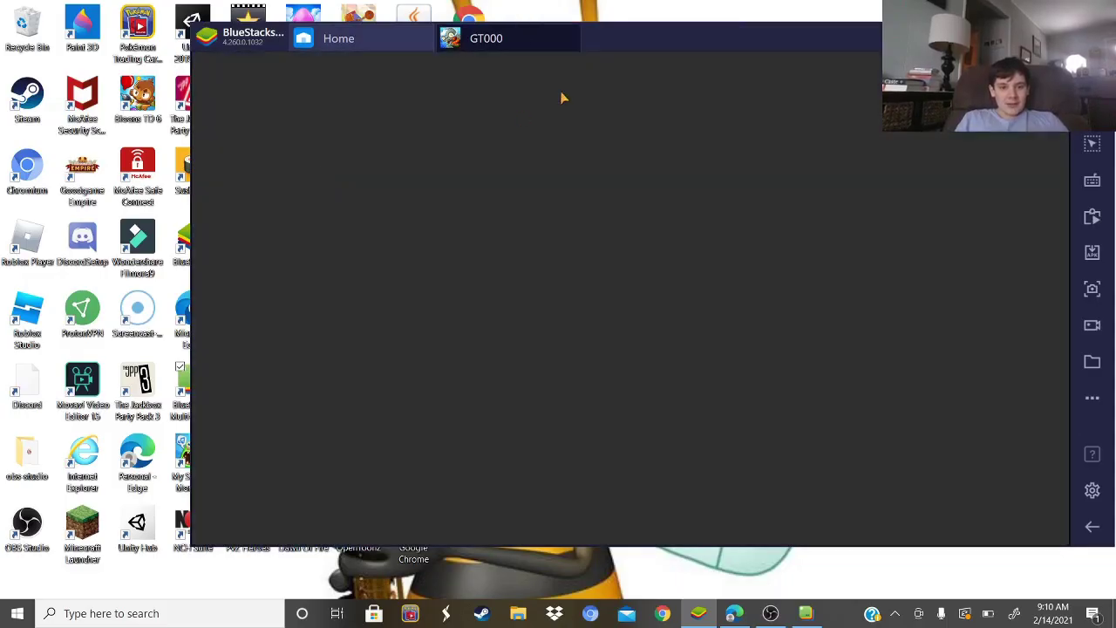
{"action": "left_click", "coordinate": [576, 31]}
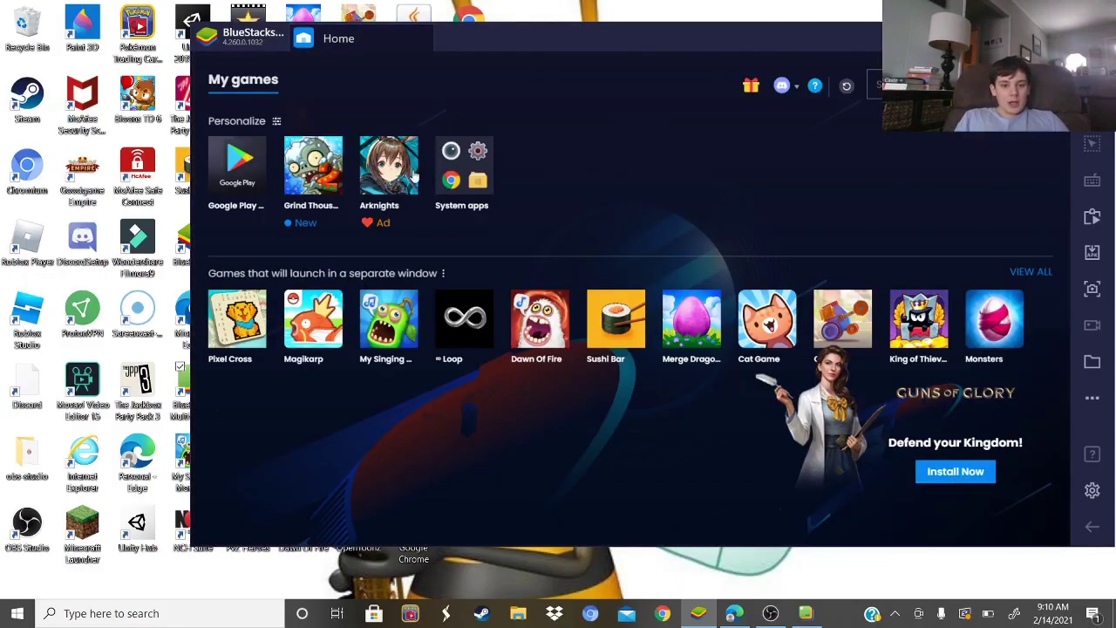
{"action": "left_click", "coordinate": [464, 165]}
{"action": "left_click", "coordinate": [572, 236]}
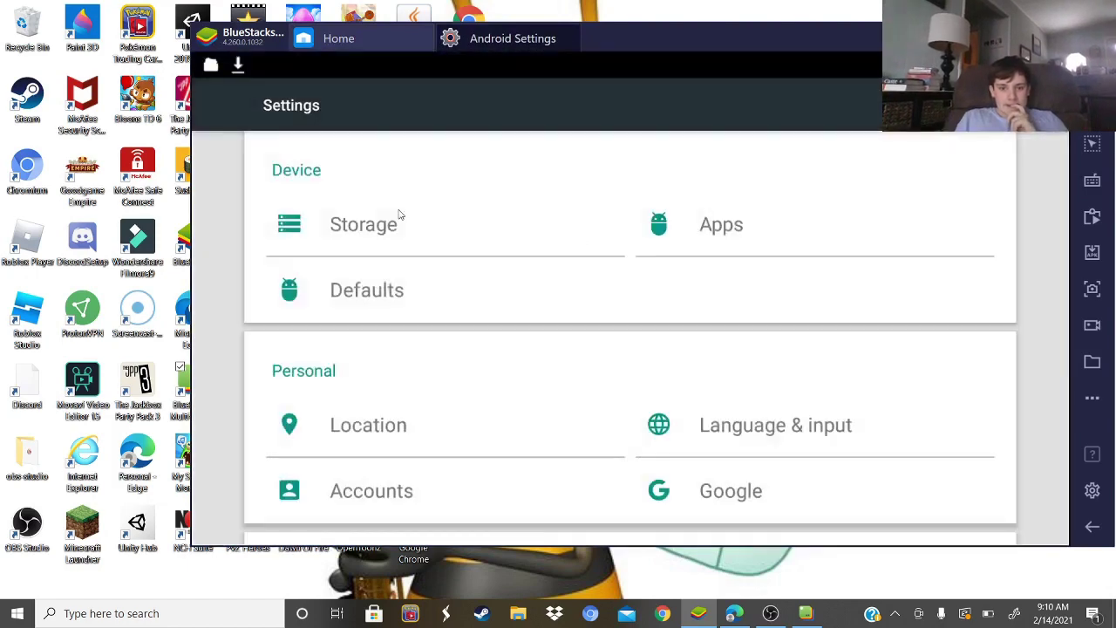
Open Storage settings and explore the internal storage files
{"action": "left_click", "coordinate": [399, 218]}
{"action": "scroll", "coordinate": [400, 214], "scroll_direction": "down", "scroll_amount": 1}
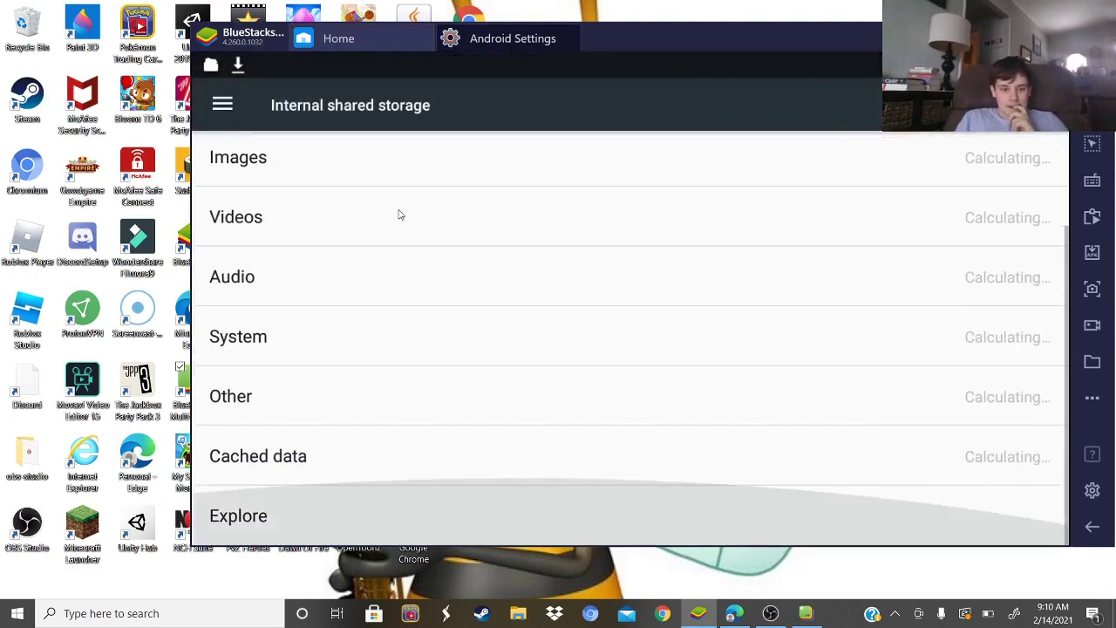
{"action": "left_click", "coordinate": [235, 530]}
{"action": "scroll", "coordinate": [404, 466], "scroll_direction": "down", "scroll_amount": 3}
{"action": "left_click", "coordinate": [295, 513]}
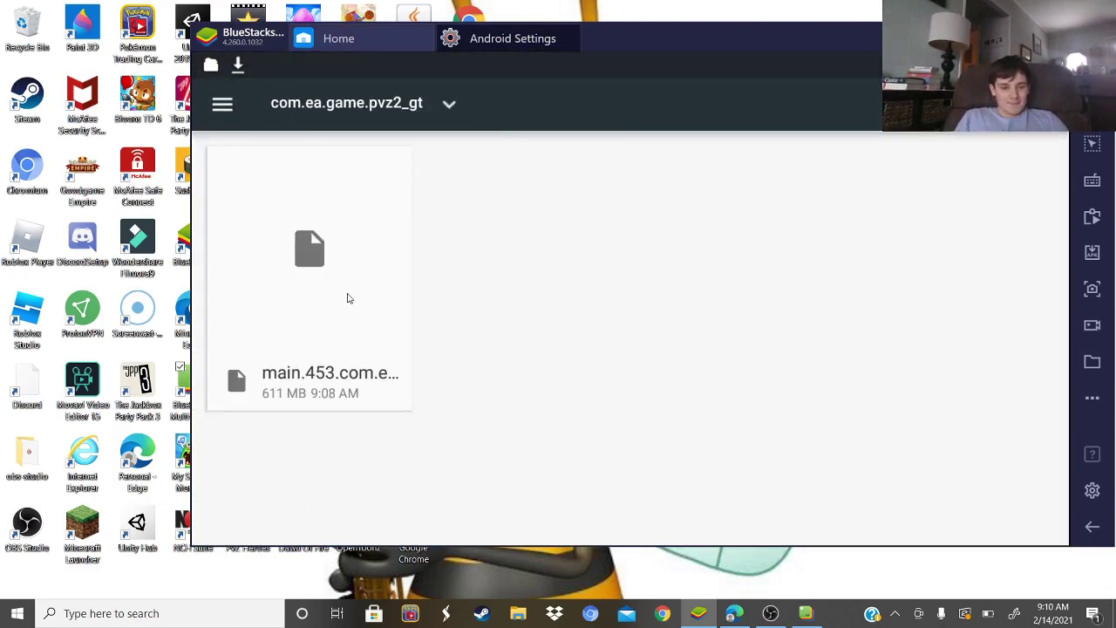
Rename the main.453 OBB file, deleting the (1) so it reads main.453.com.ea.game.pvz2_gt.obb
{"action": "left_click", "coordinate": [381, 203]}
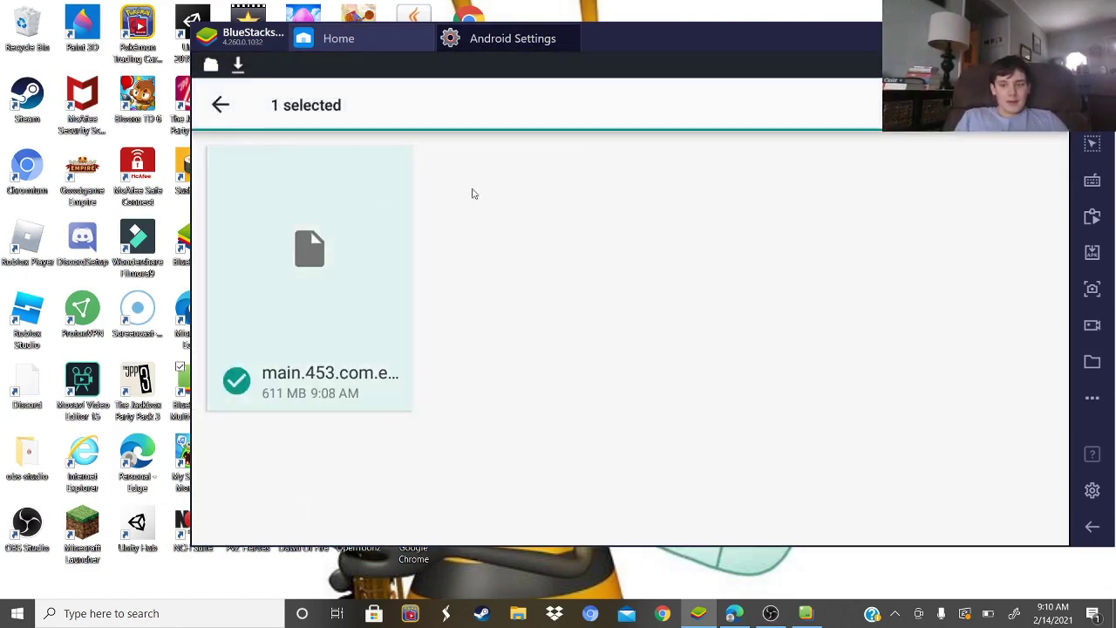
{"action": "left_click", "coordinate": [1047, 104]}
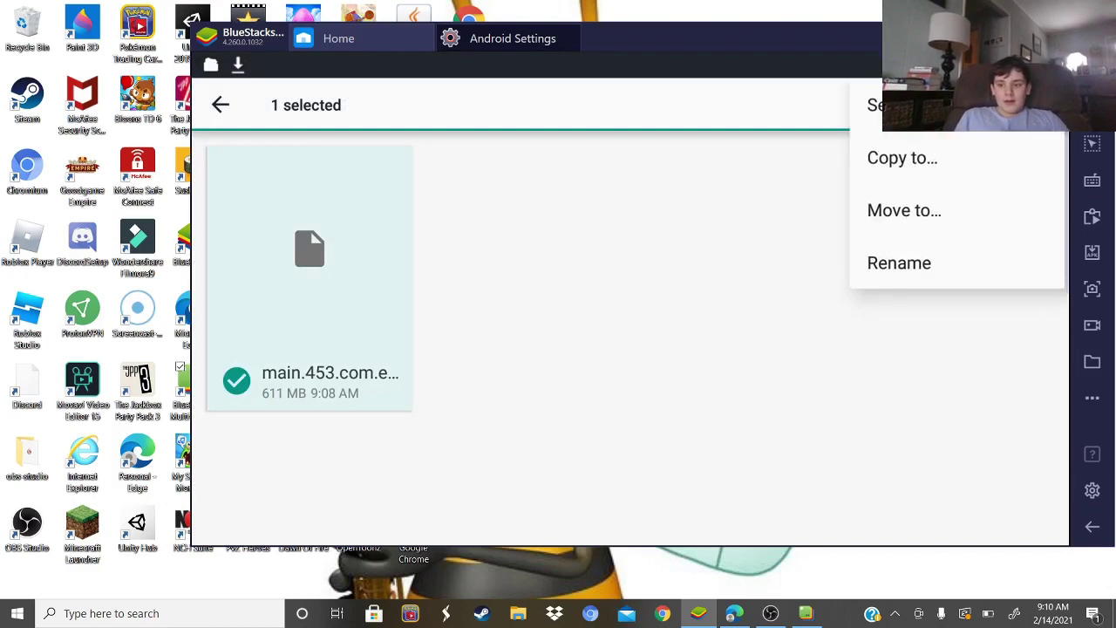
{"action": "left_click", "coordinate": [902, 280]}
{"action": "left_click", "coordinate": [709, 322]}
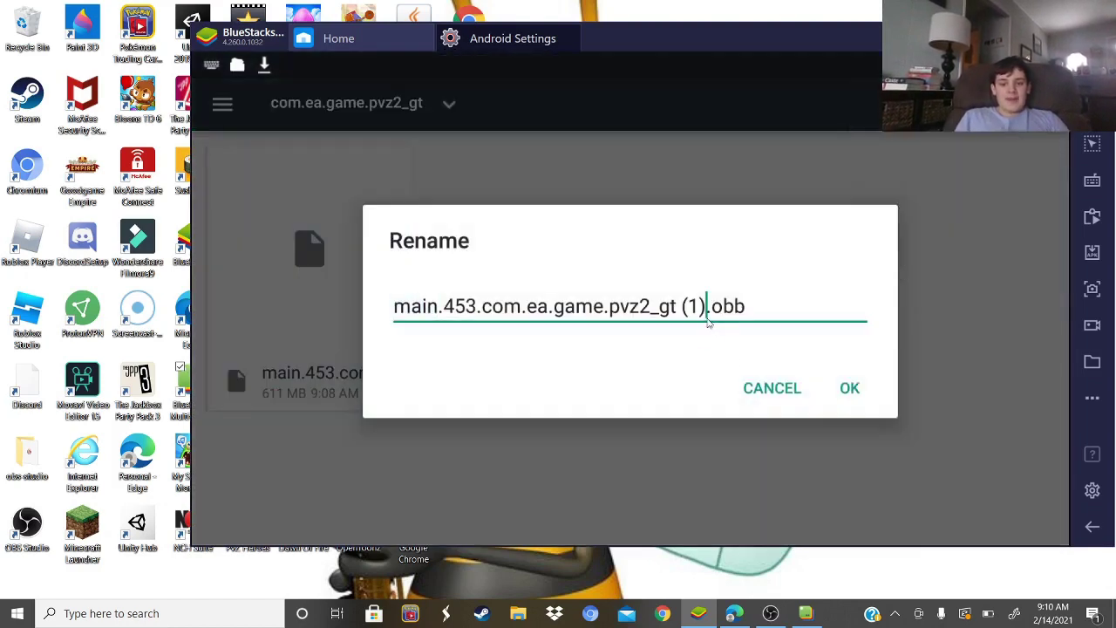
{"action": "key", "text": "BackSpace"}
{"action": "key", "text": "BackSpace"}
{"action": "key", "text": "BackSpace"}
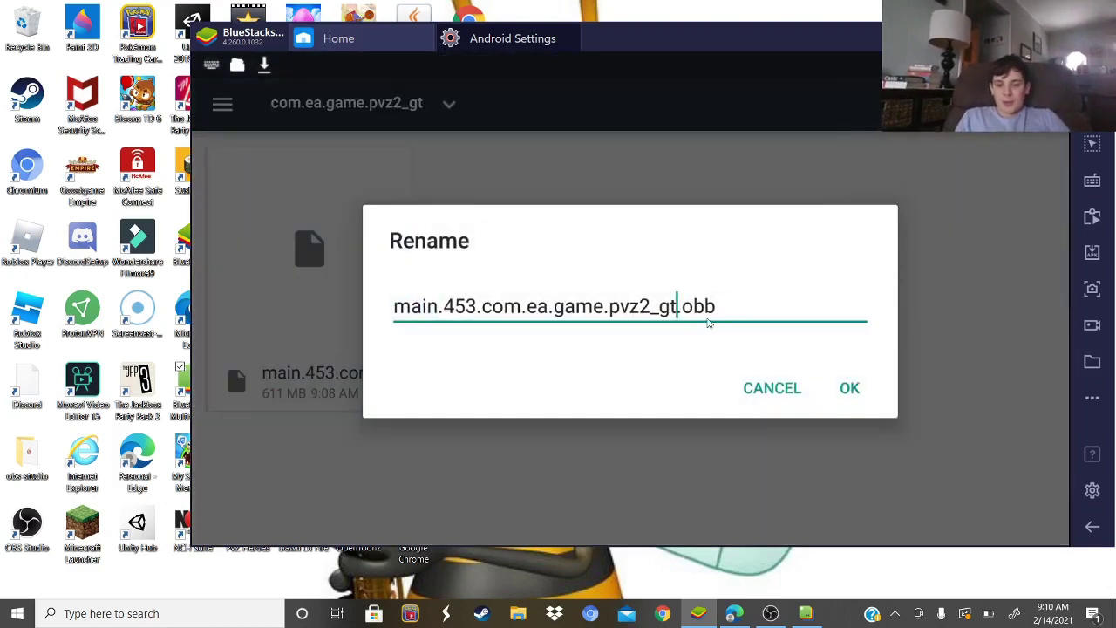
{"action": "left_click", "coordinate": [848, 387]}
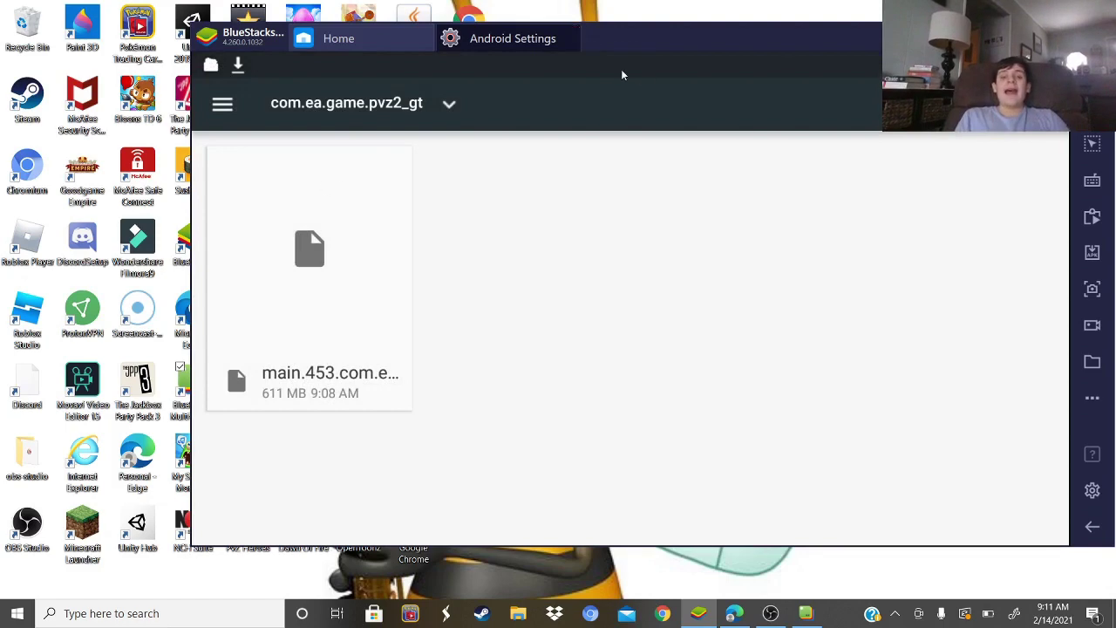
Return to the ONEPLUS A5000 root, then close Android Settings and the System apps popup
{"action": "left_click", "coordinate": [278, 110]}
{"action": "left_click", "coordinate": [354, 122]}
{"action": "left_click", "coordinate": [570, 40]}
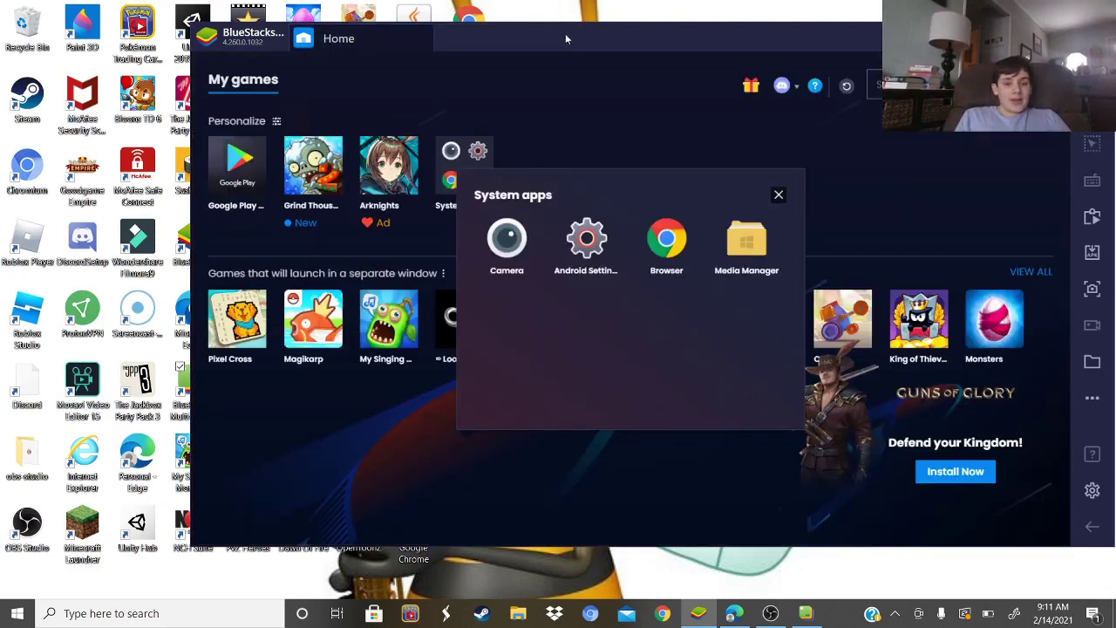
{"action": "left_click", "coordinate": [778, 194]}
Launch Grind Thousand to its Version 1.1 screen, close it, and bring OBS Studio forward
{"action": "left_click", "coordinate": [319, 177]}
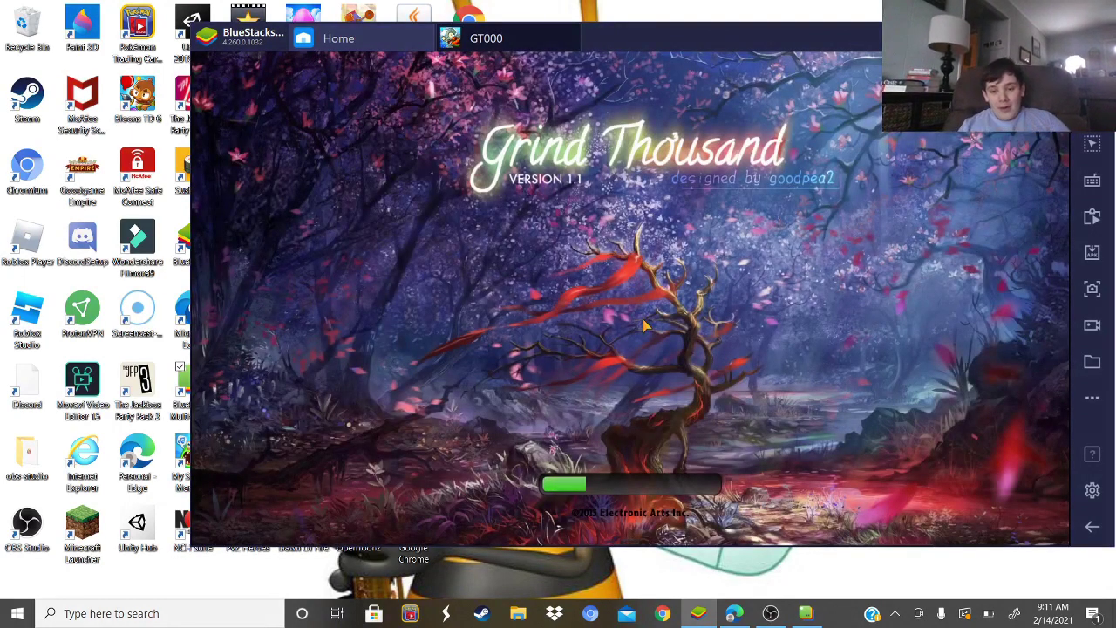
{"action": "left_click", "coordinate": [572, 38]}
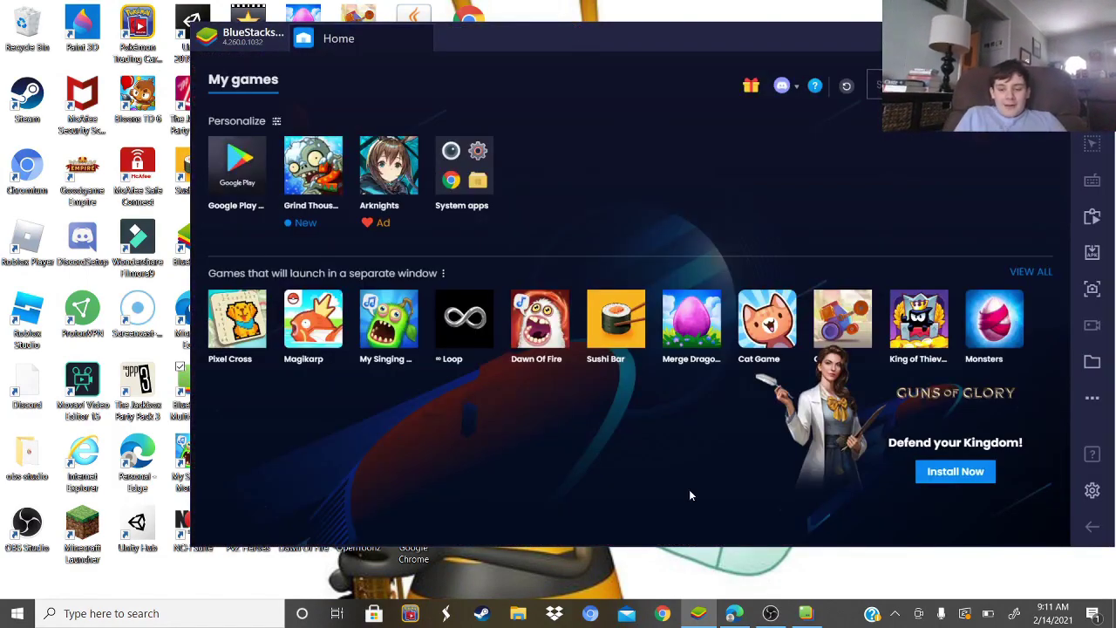
{"action": "left_click", "coordinate": [770, 613]}
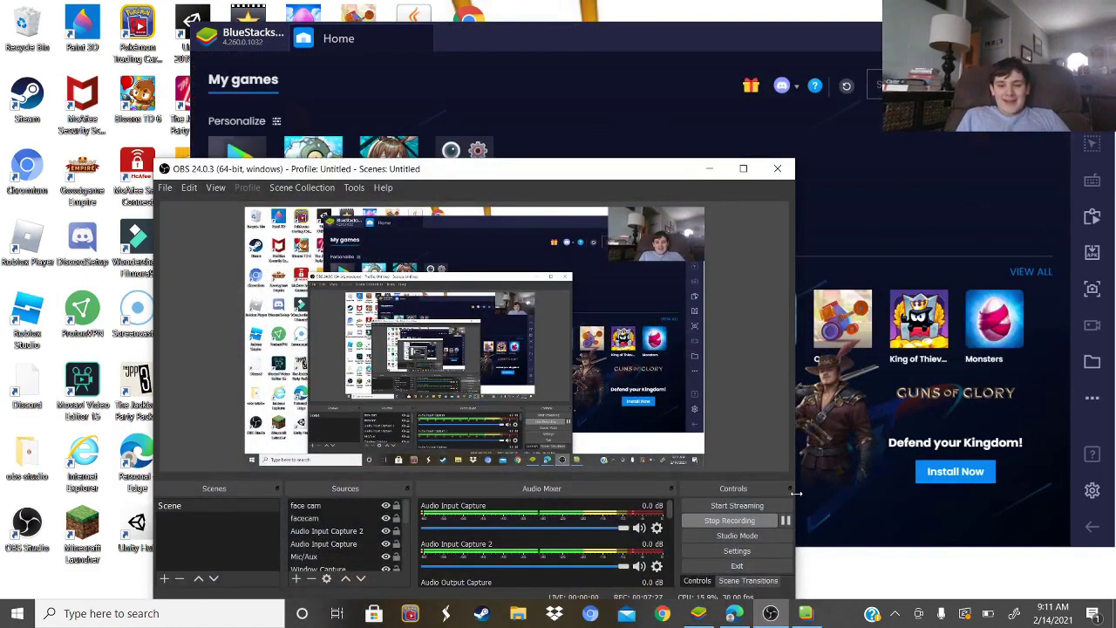